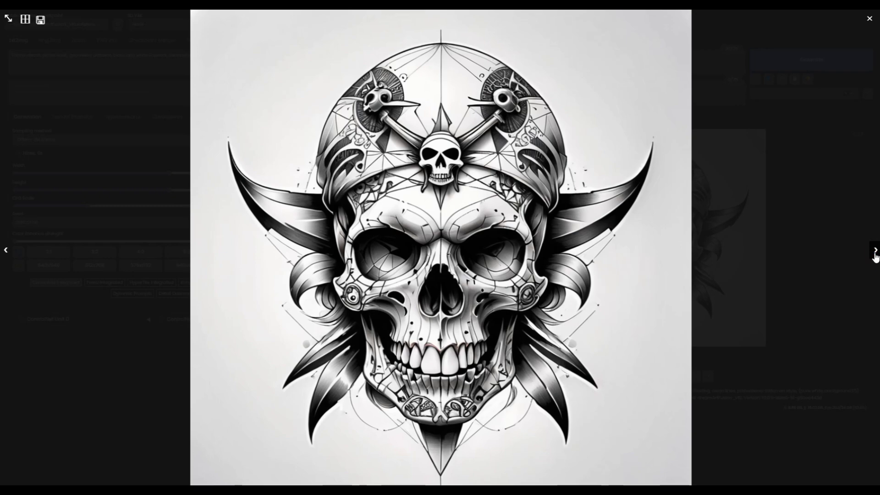
- Close the full-size image preview and enable Dynamic Prompts for text-to-image generation
click(849, 252)
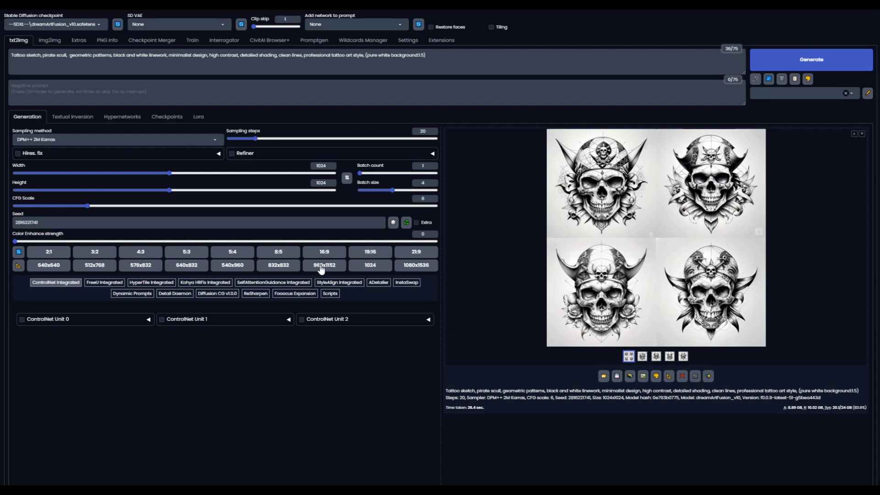
click(131, 294)
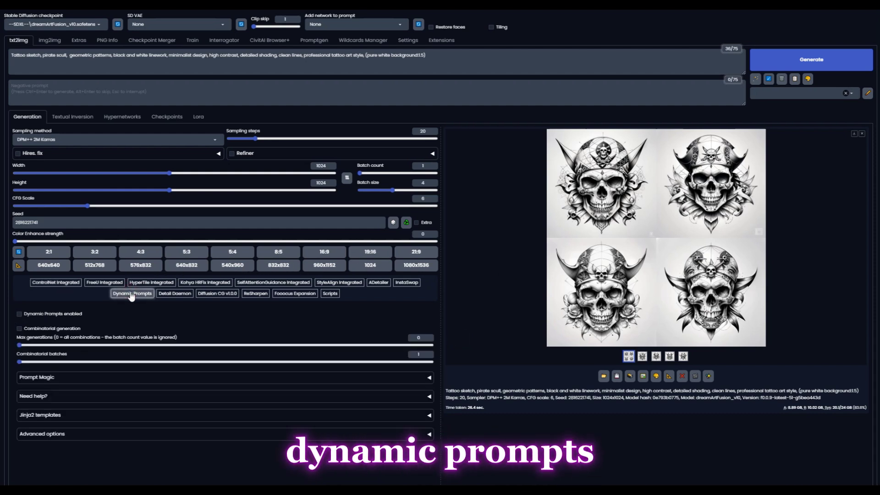
click(25, 316)
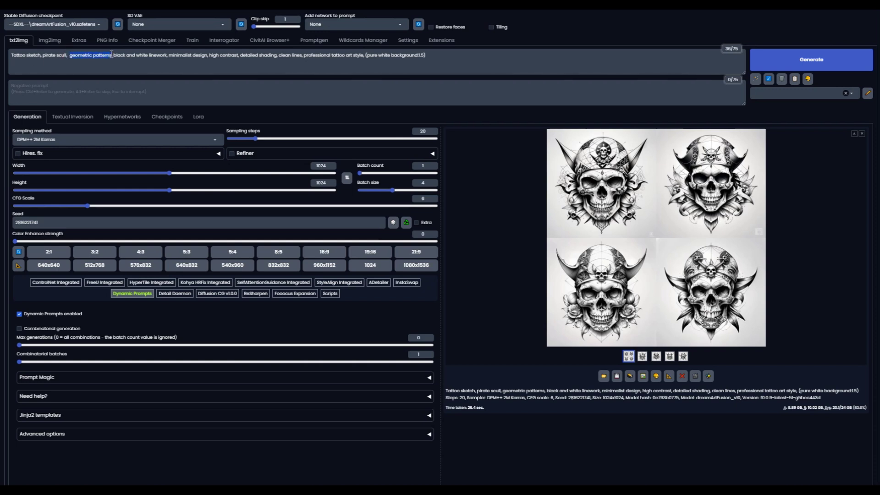
- Replace "geometric patterns" in the prompt with "{geometric patterns | floral design | mythological creature I abstract shapes}" and generate the images
text({geometric patterns | floral design | mythological creature I abstract shapes})
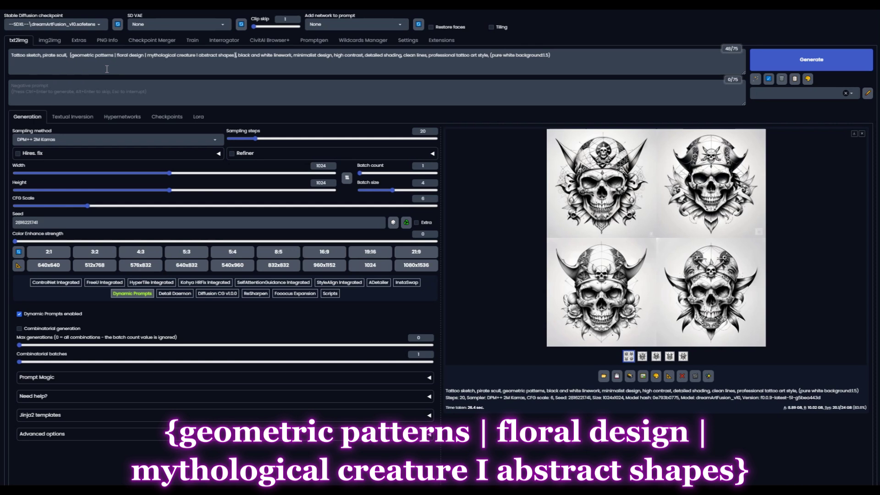
key(ctrl+Return)
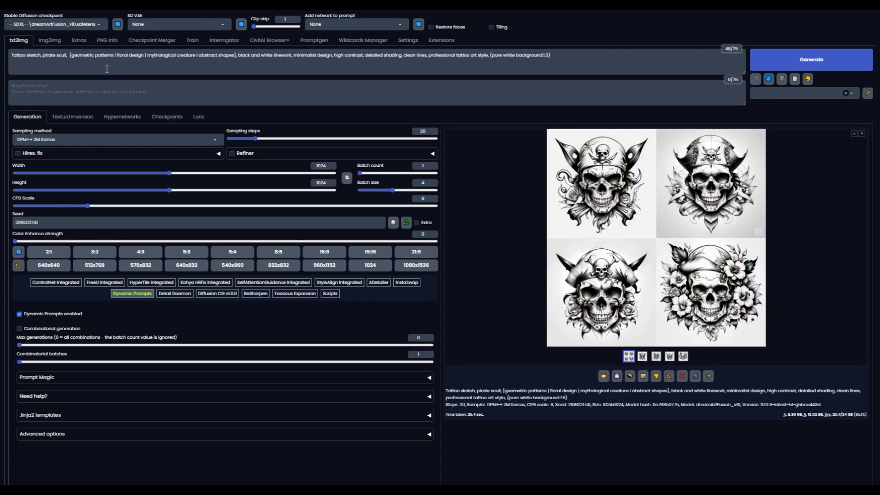
- Review the images generated from the pattern variations one by one at full size, and close the preview
click(600, 224)
click(875, 251)
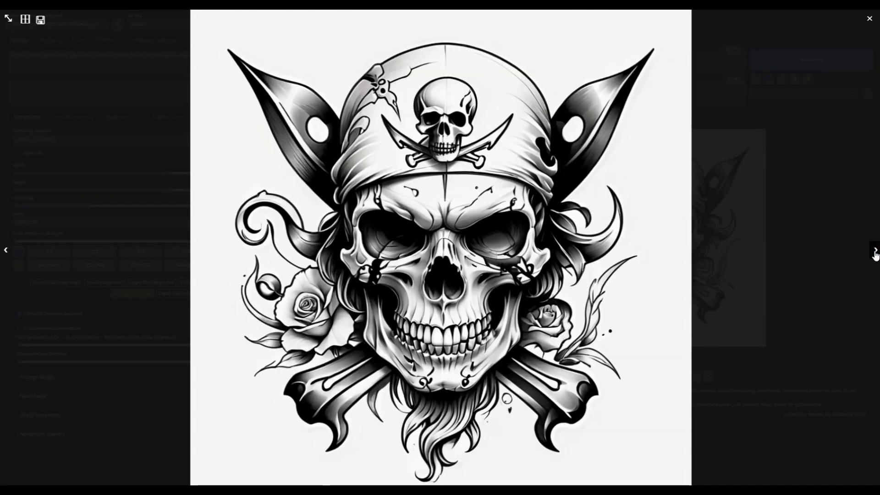
click(875, 252)
click(875, 252)
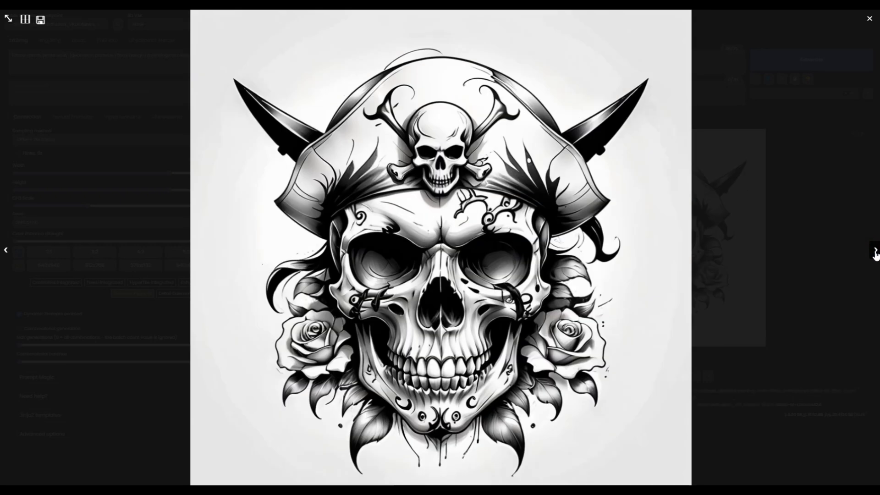
click(875, 252)
click(875, 252)
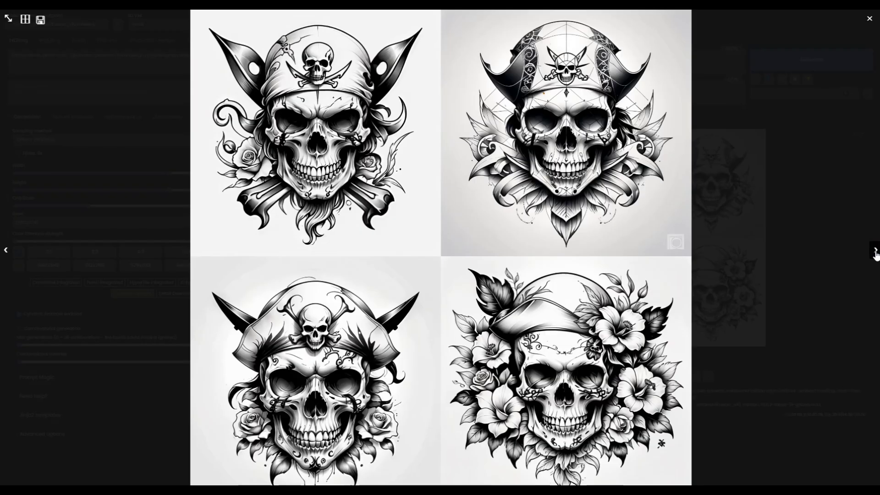
click(807, 247)
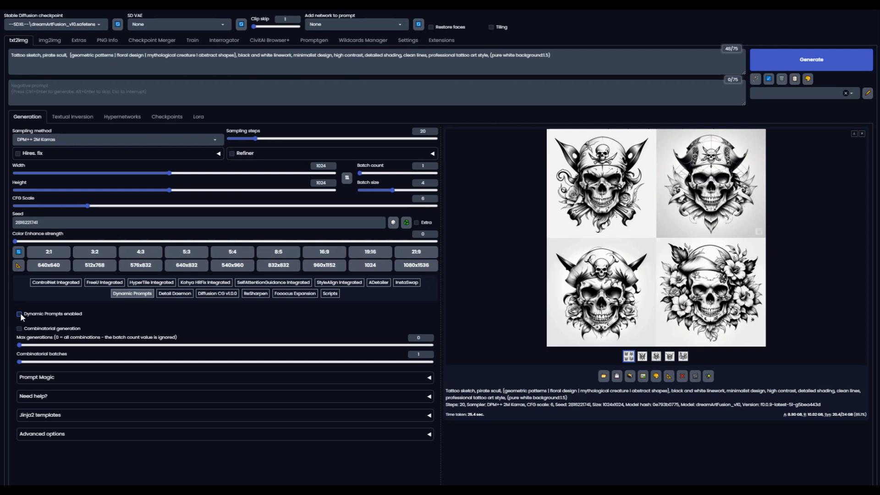
- Regenerate the batch from the same prompt with Dynamic Prompts disabled and view each result at full size
key(ctrl+Return)
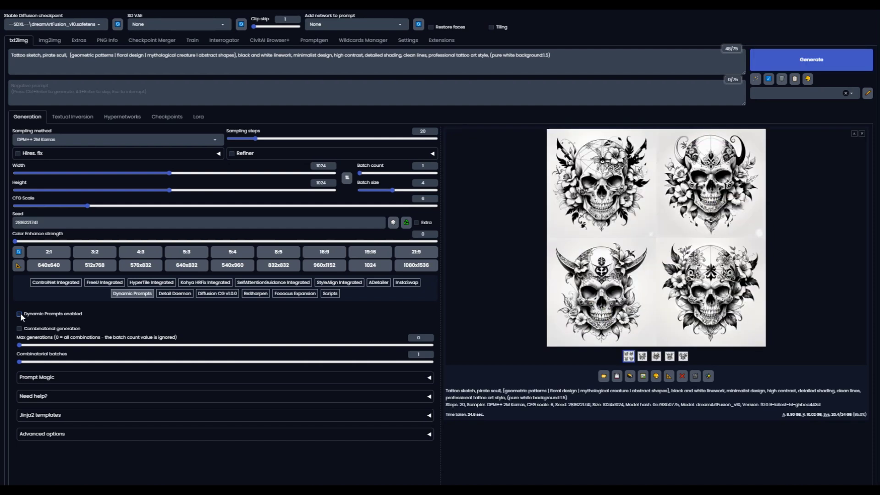
click(614, 179)
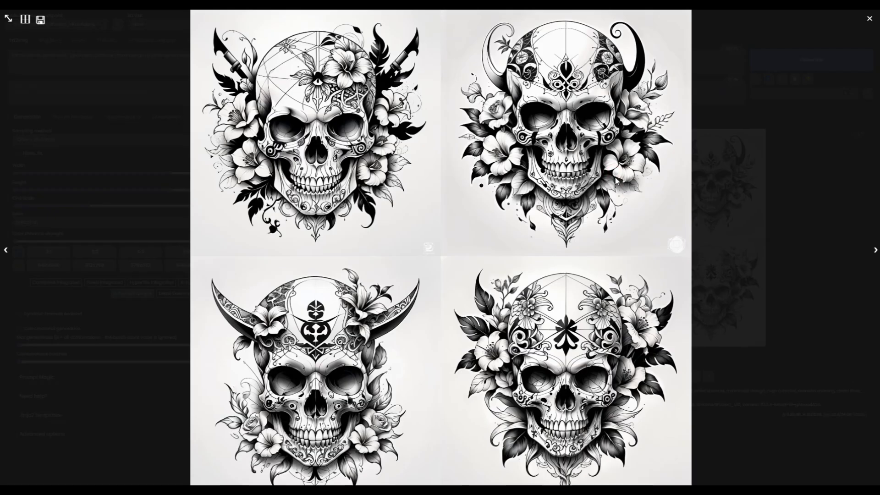
click(875, 250)
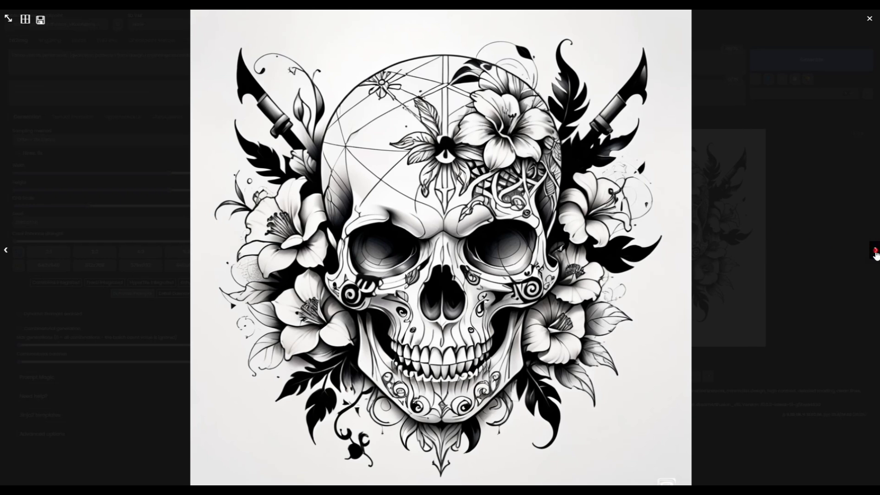
click(875, 251)
click(875, 252)
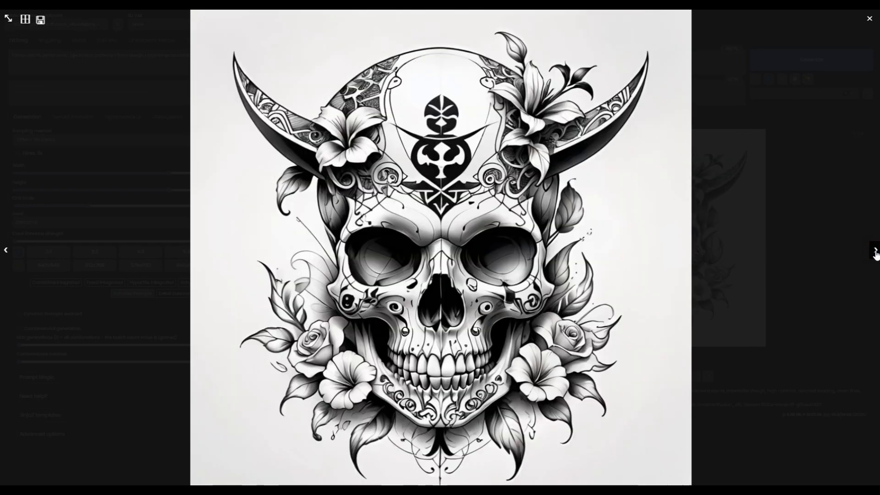
click(875, 252)
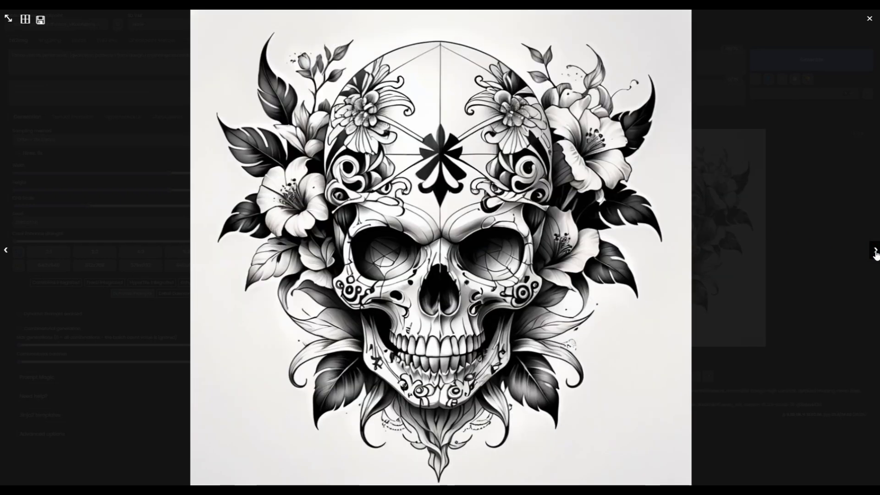
click(875, 251)
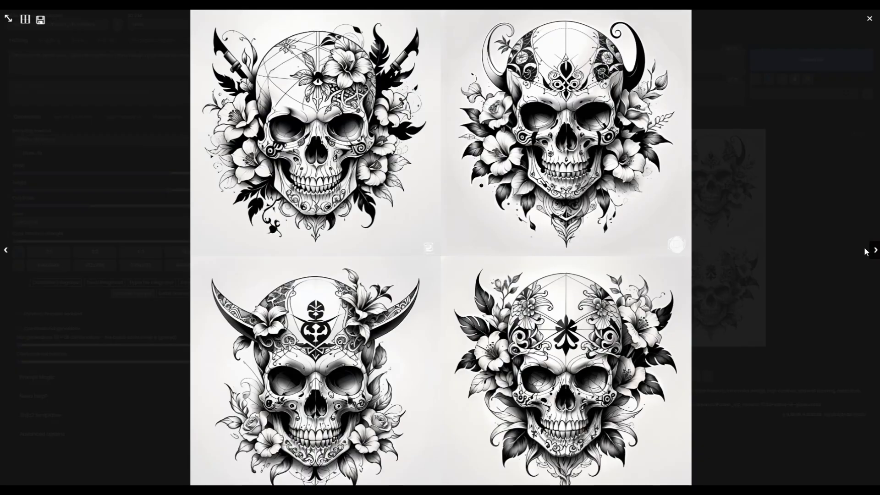
click(866, 252)
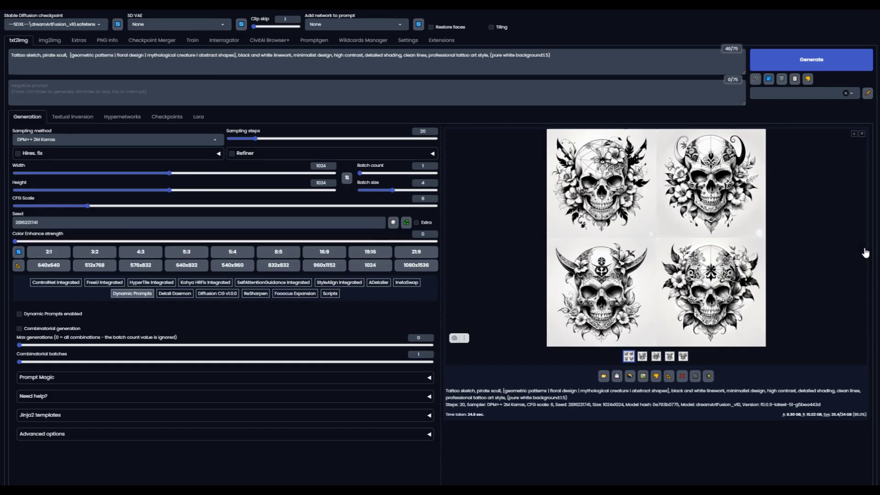
- Re-enable Dynamic Prompts and regenerate the images with "black and white linework" replaced by "{multicolor I colorfull}" in the prompt
click(19, 315)
drag(236, 52, 293, 60)
drag(291, 54, 238, 56)
right_click(240, 55)
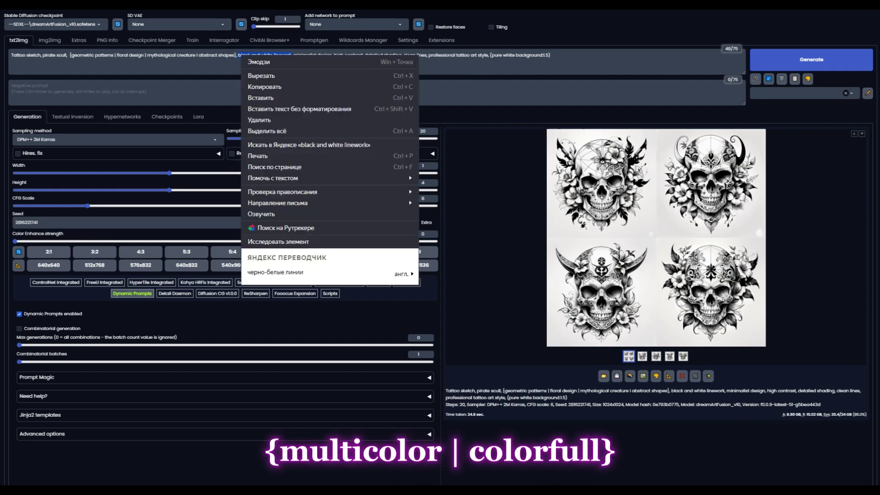
click(255, 98)
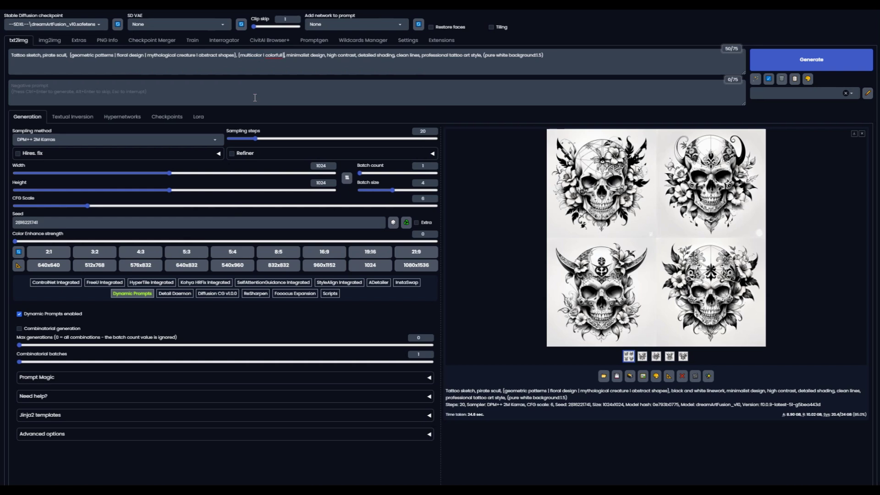
key(ctrl+Return)
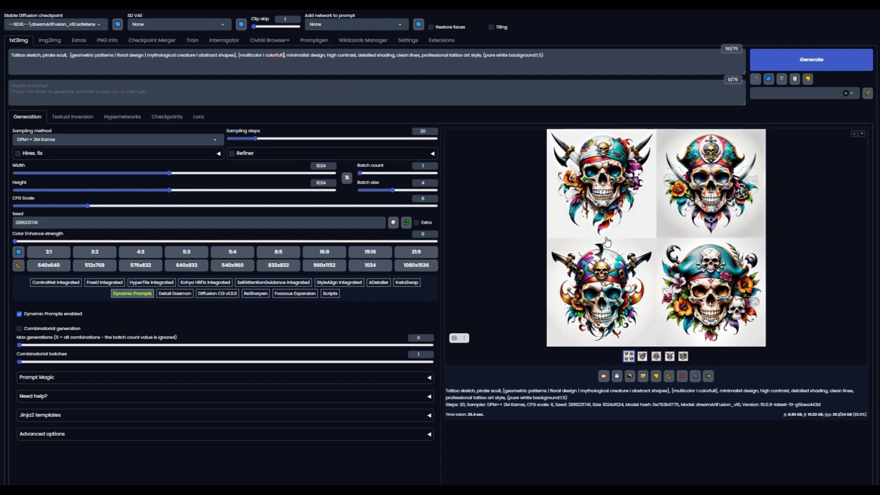
- Inspect each generated colour skull image at full size and return to the grid overview
click(606, 238)
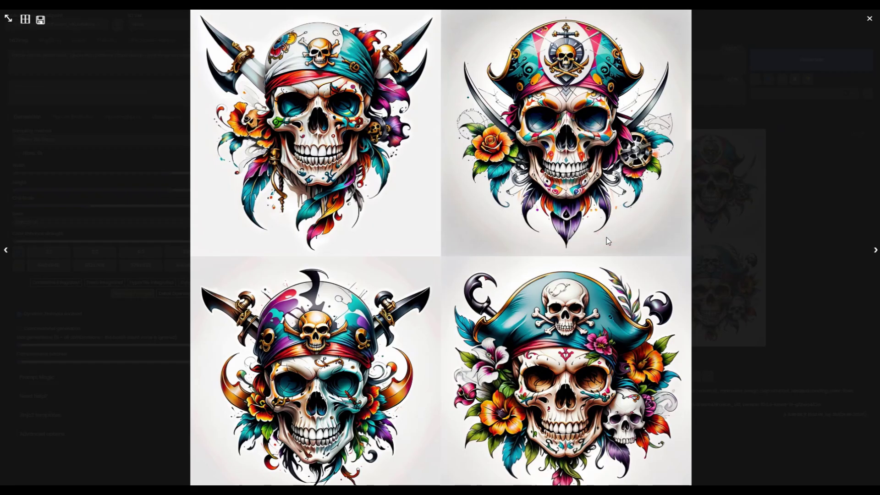
click(875, 251)
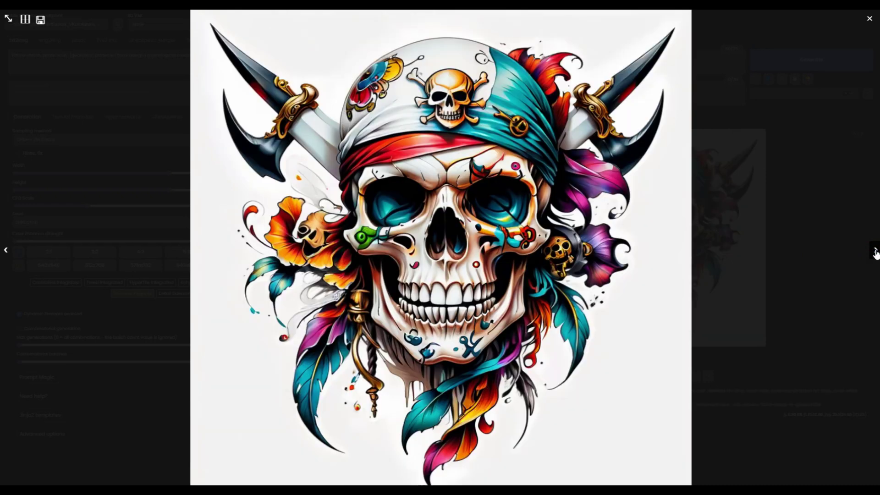
click(876, 251)
click(875, 252)
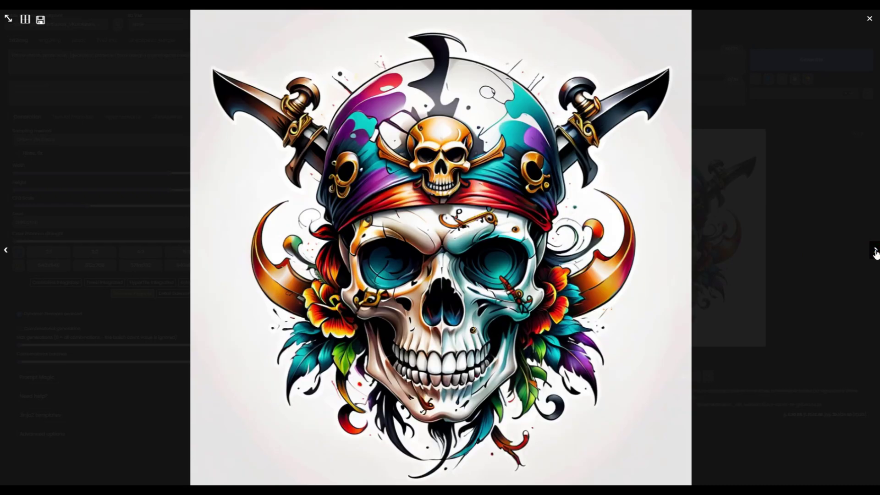
click(876, 252)
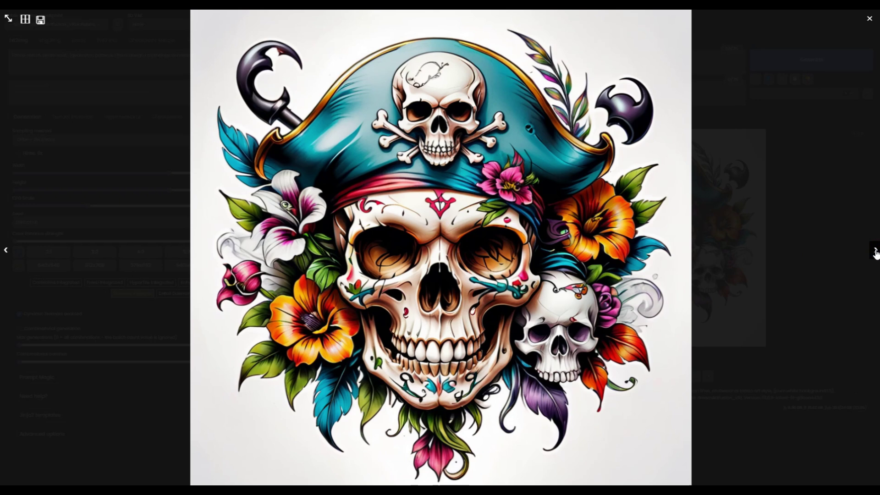
click(822, 237)
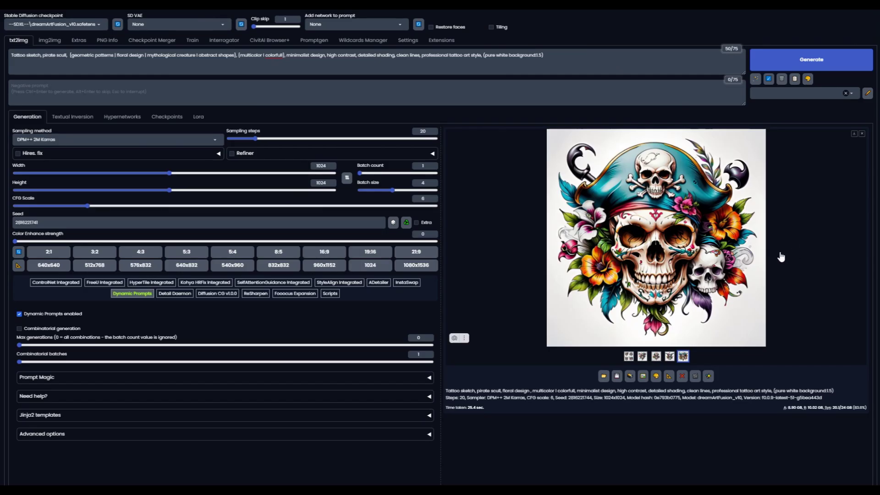
click(628, 356)
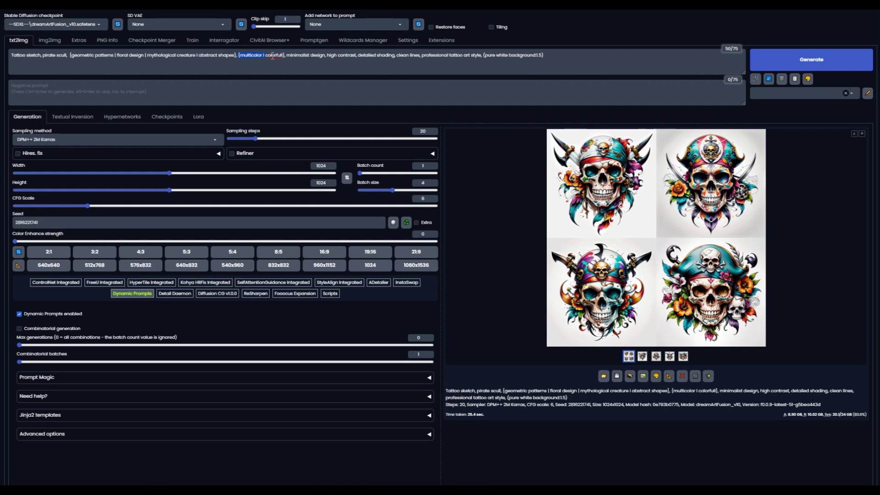
- Replace the colour group in the prompt with "{red and gold accents | blue and green tones | multicolor I colorful}" and generate the images
drag(283, 54, 284, 54)
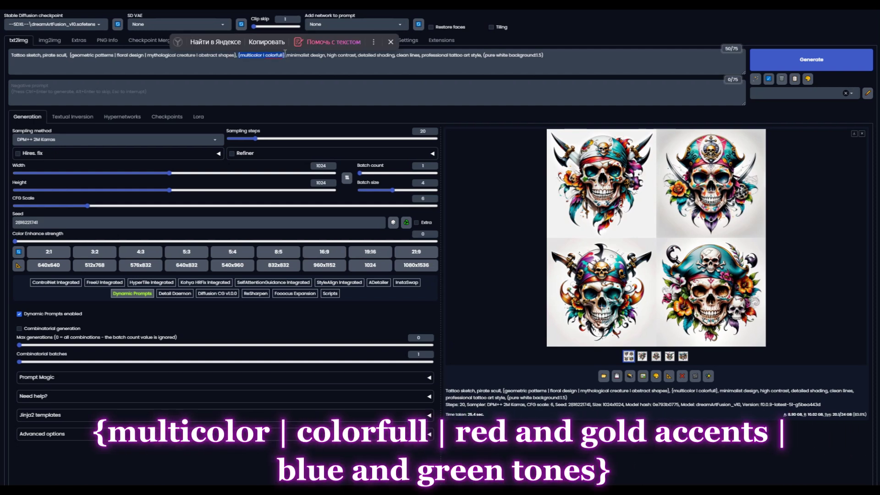
text({red and gold accents | blue and green tones | multicolor | colorfull})
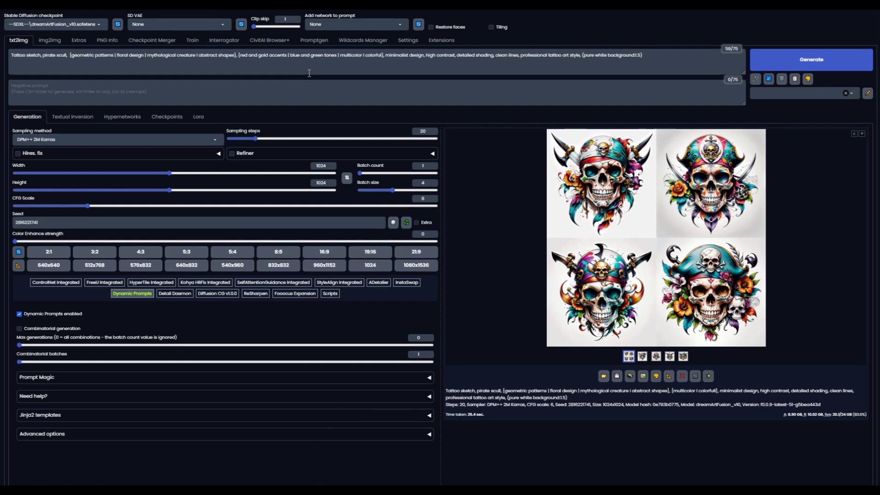
key(ctrl+Return)
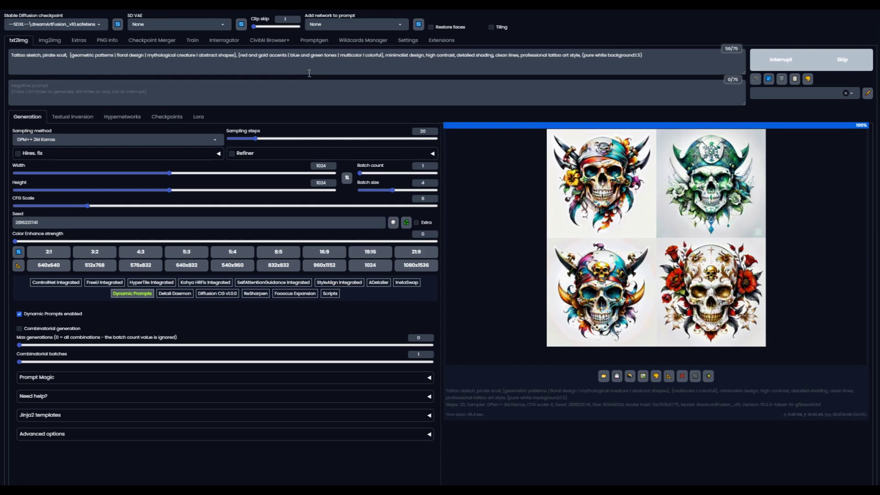
- Examine the skull images from the expanded colour variations individually at full size, and close the preview
click(615, 242)
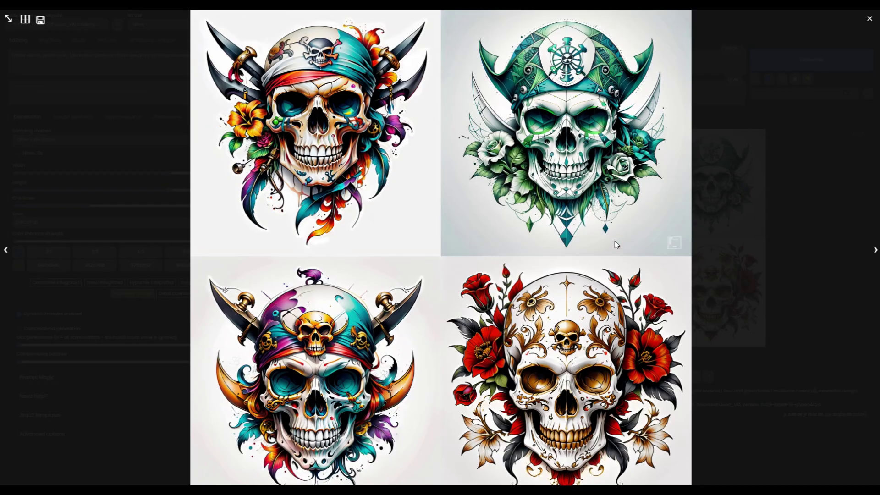
click(875, 251)
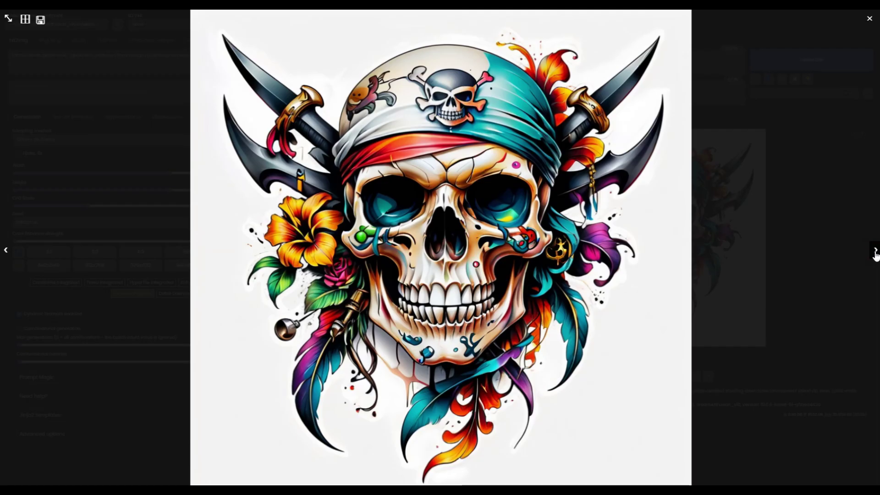
click(875, 251)
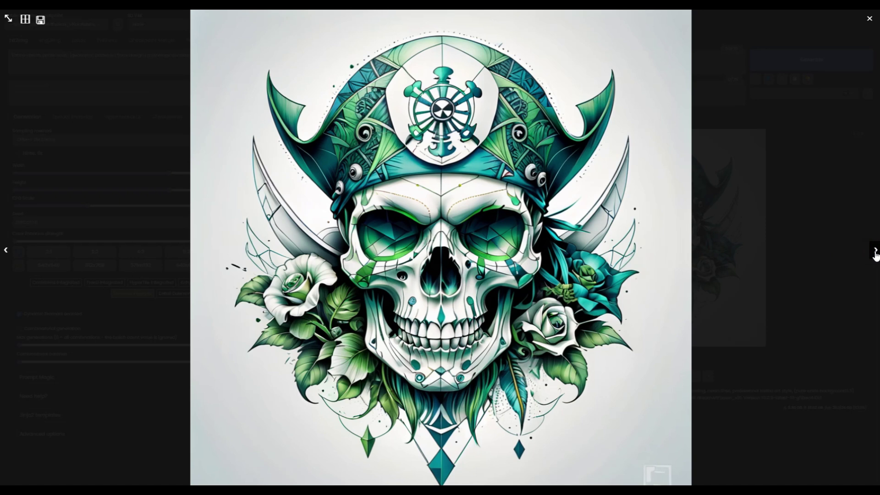
click(875, 252)
click(875, 252)
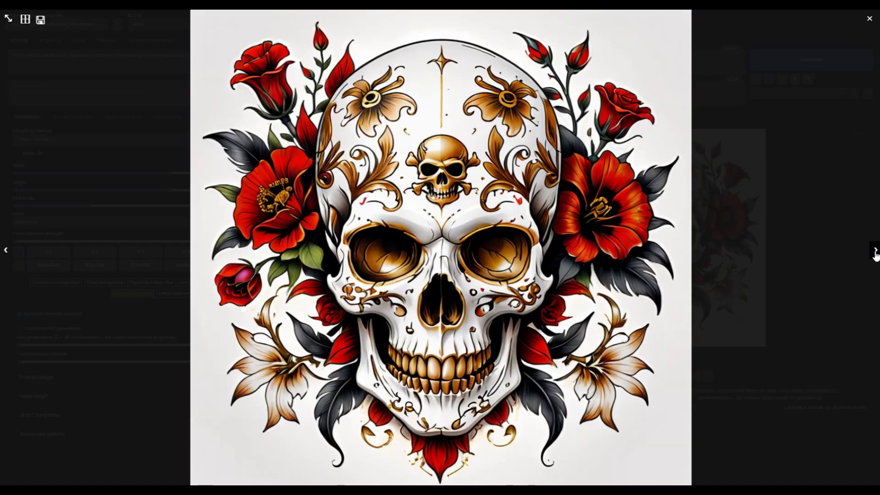
click(875, 252)
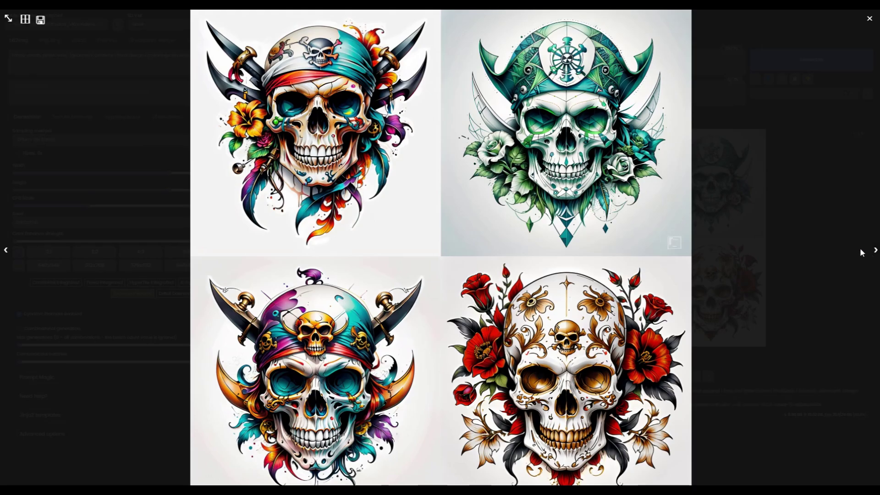
click(843, 255)
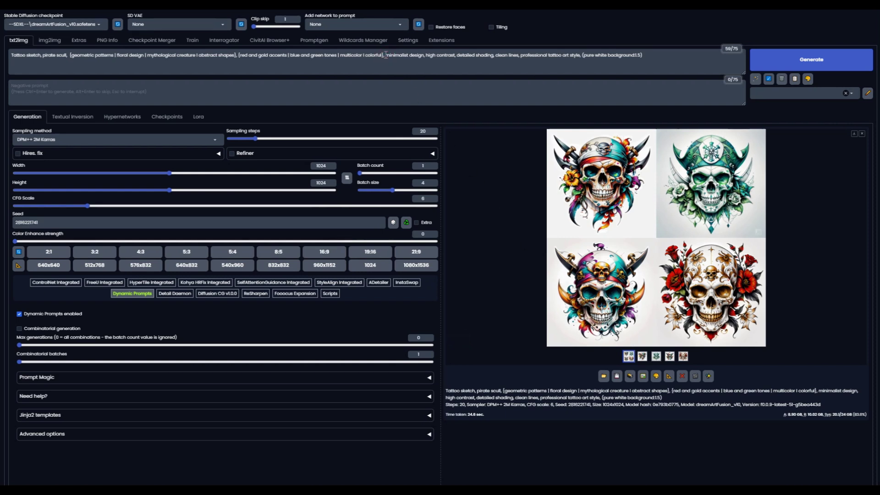
- Insert "{watercolor style | color pencil | sketch Graffiti | style Comic book style}" before "minimalist design" in the prompt
text({watercolor style | color pencil | sketch Graffiti | style Comic book style})
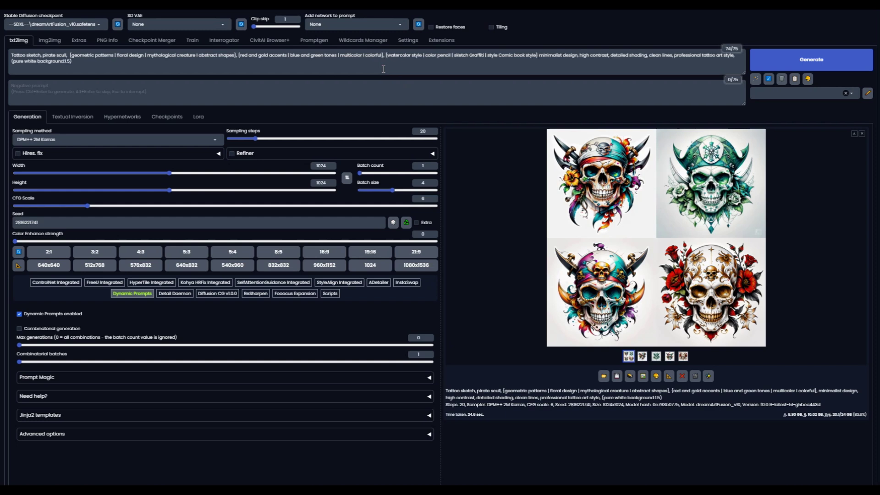
- Separate the art style group from "minimalist design" with a comma in the prompt and generate the images
text(,)
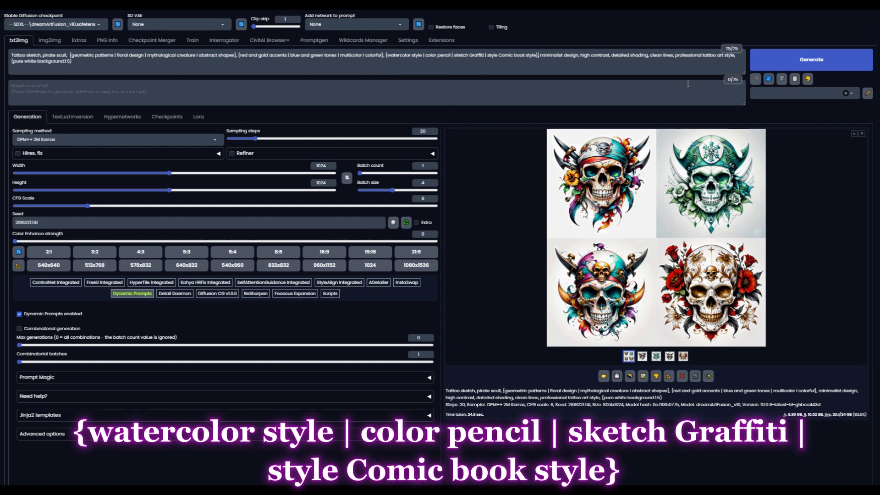
click(780, 64)
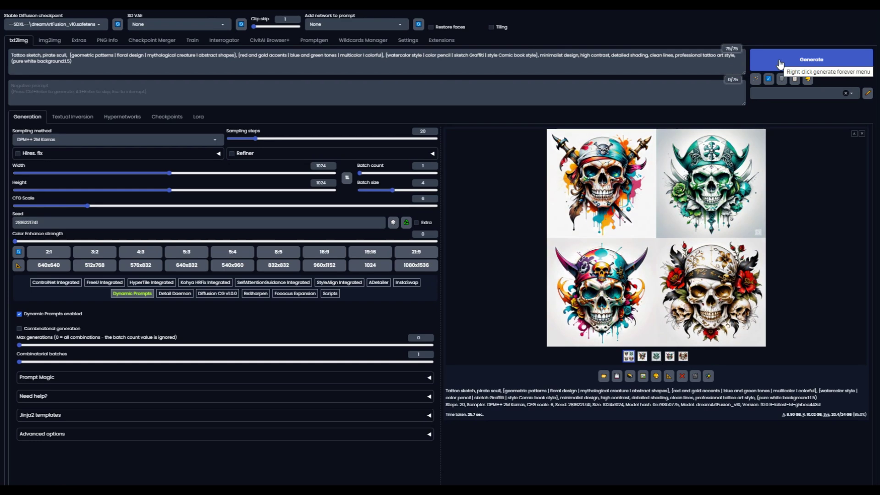
- Examine the skull images generated with the art style alternatives one by one at full size, and close the preview
click(658, 191)
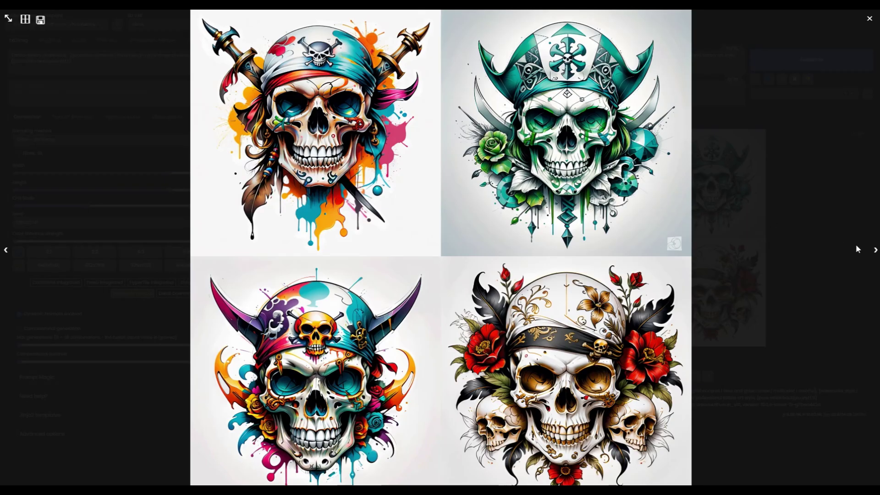
click(873, 251)
click(874, 251)
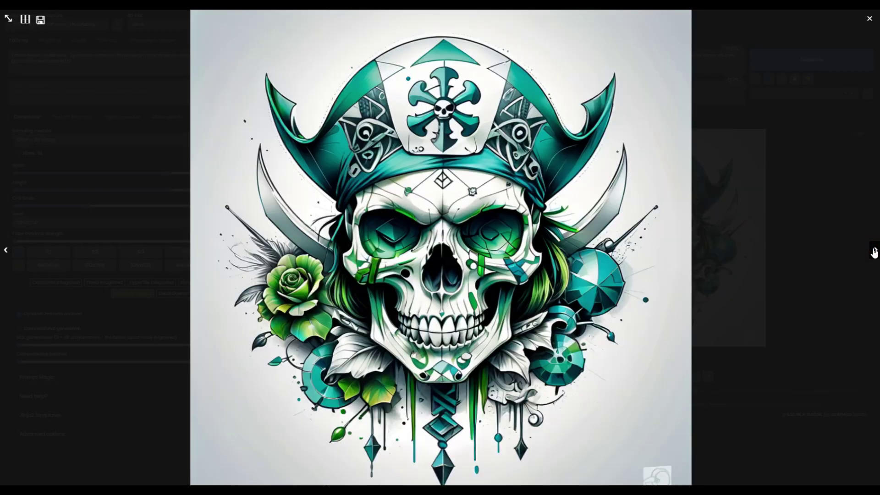
click(873, 251)
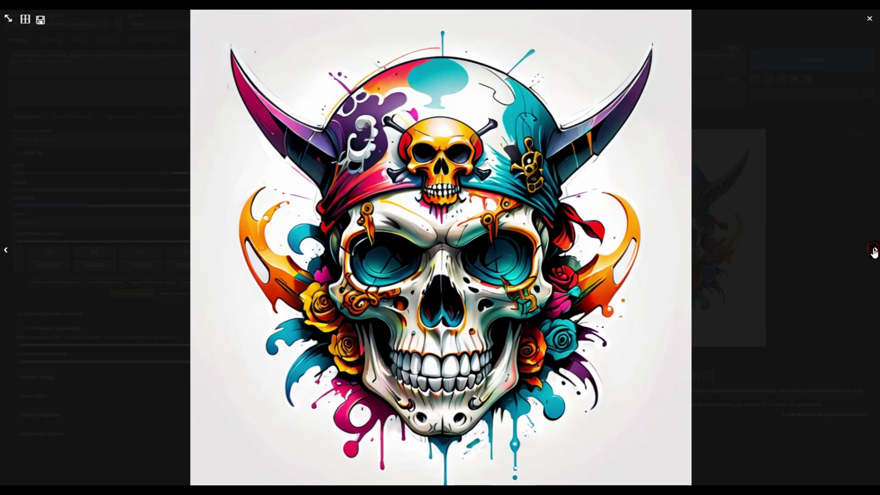
click(874, 251)
click(874, 251)
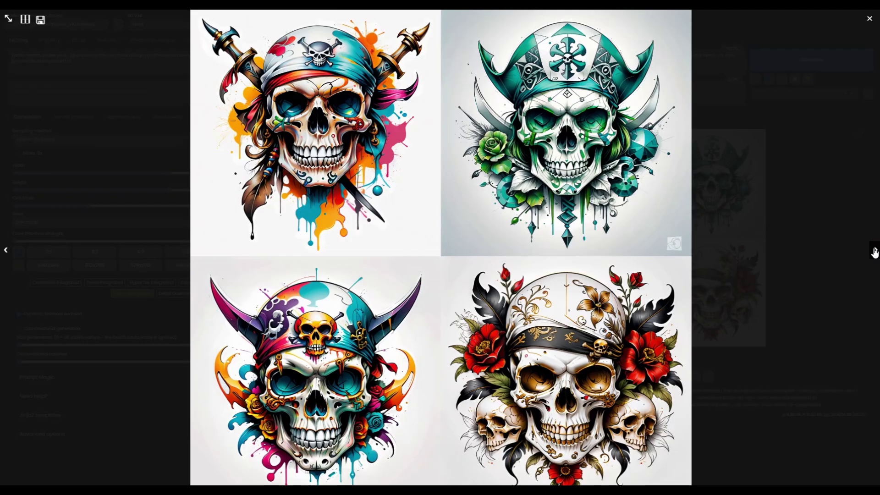
click(833, 250)
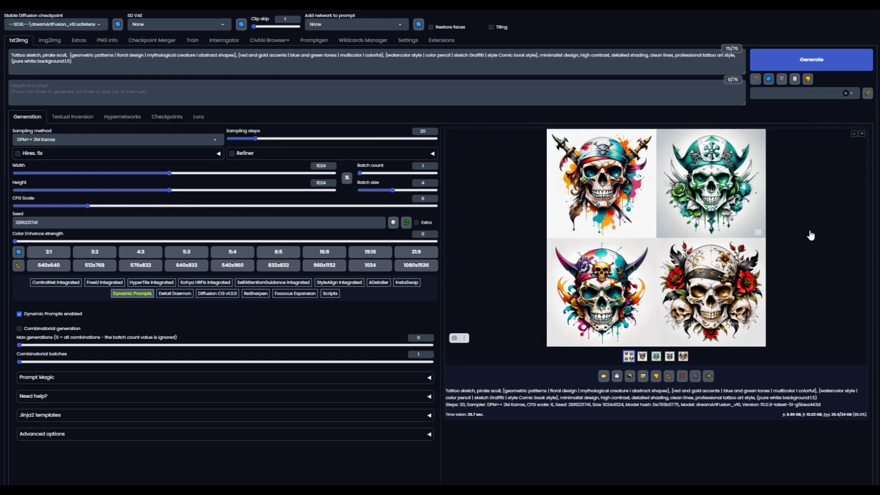
- Set the batch size to 8 and the seed to random (-1), and generate the images
click(435, 189)
click(394, 223)
click(850, 63)
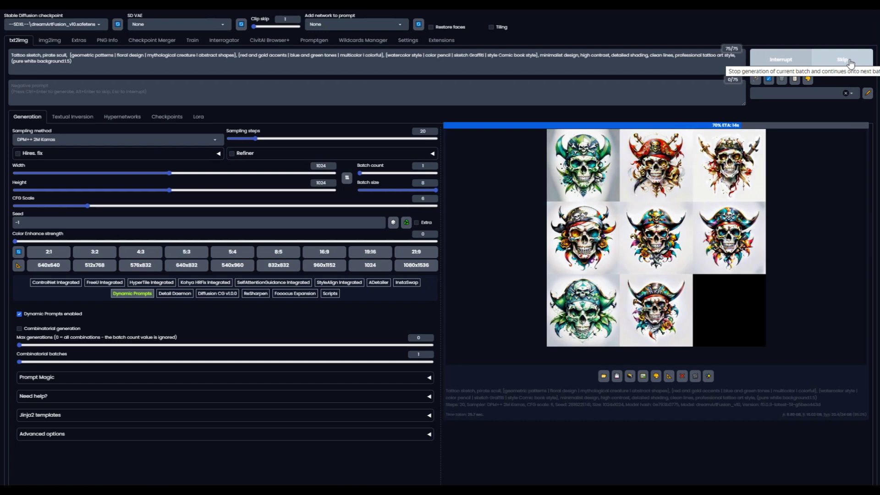
- Examine the skulls of the eight-image random-seed batch one by one at full size, and close the preview
click(751, 226)
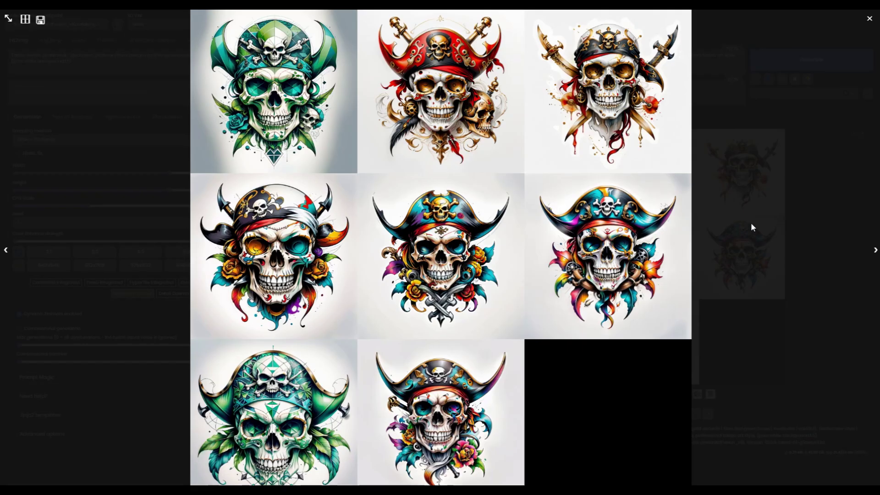
click(876, 252)
click(875, 252)
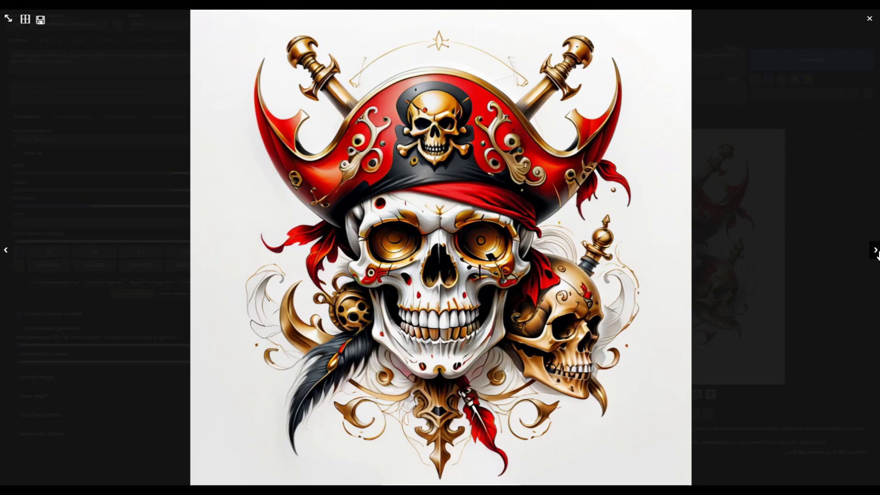
click(876, 252)
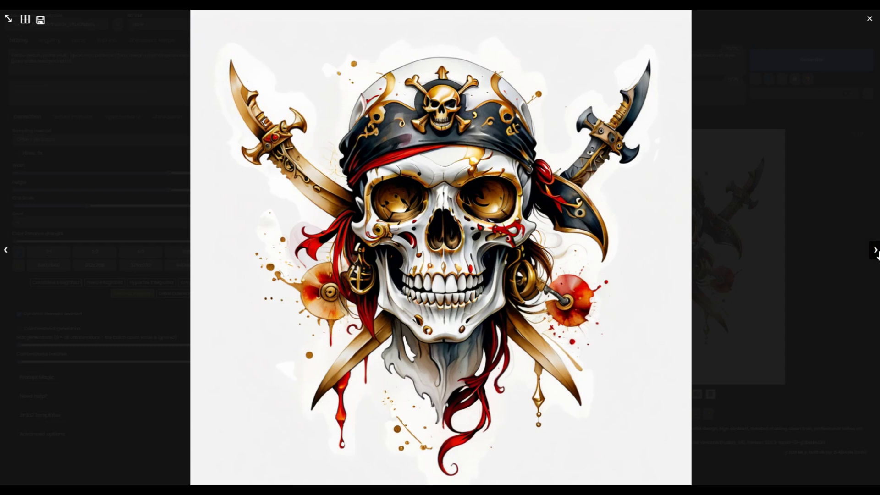
click(876, 252)
click(875, 252)
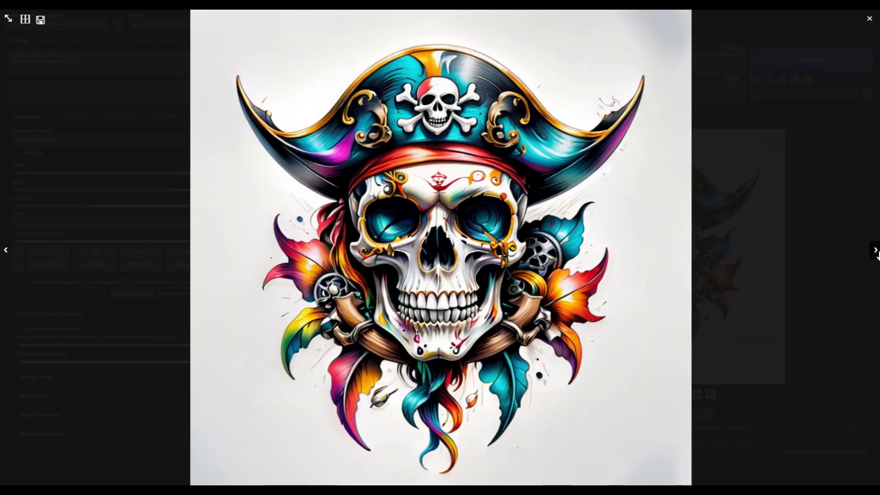
click(875, 252)
click(876, 252)
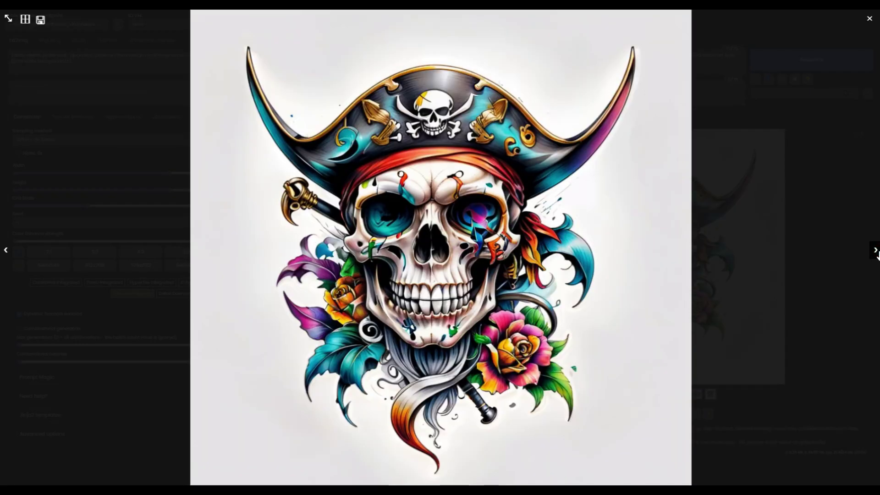
click(875, 252)
click(851, 255)
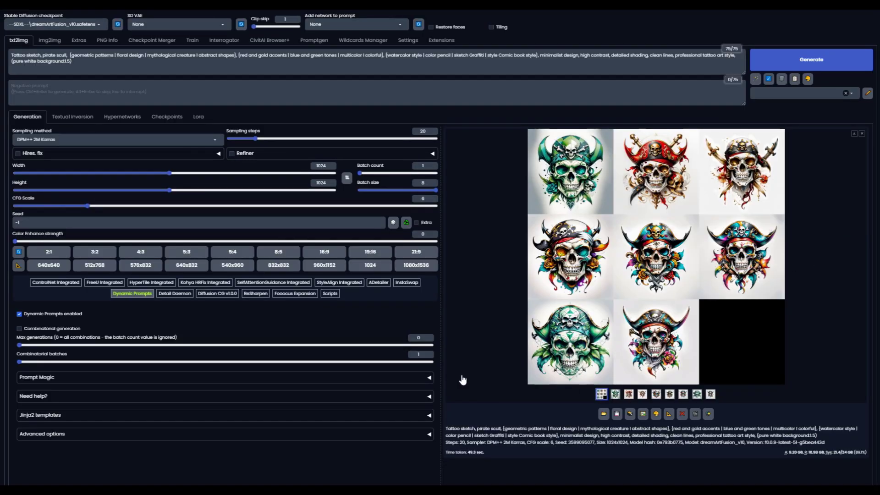
- Disable Dynamic Prompts and generate a comparison batch from the same prompt
click(19, 313)
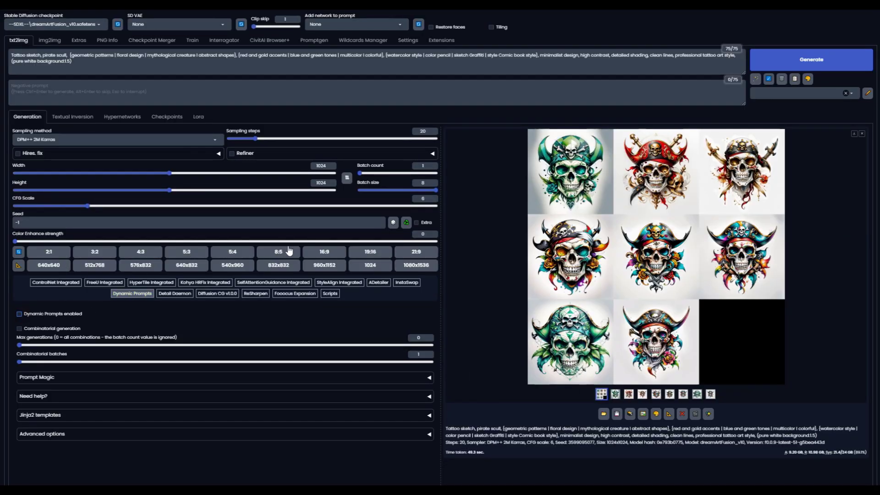
click(830, 63)
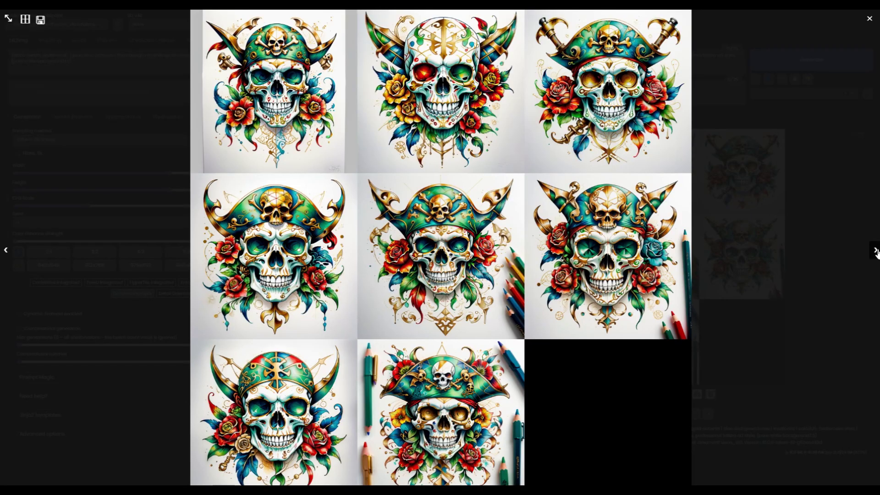
- Examine the images generated without Dynamic Prompts individually at full size, and close the preview
click(875, 251)
click(875, 252)
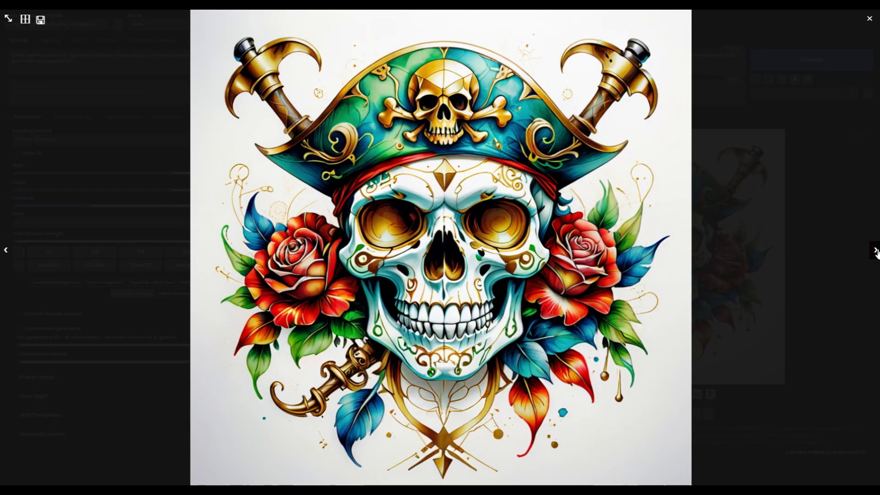
click(875, 251)
click(875, 251)
click(875, 251)
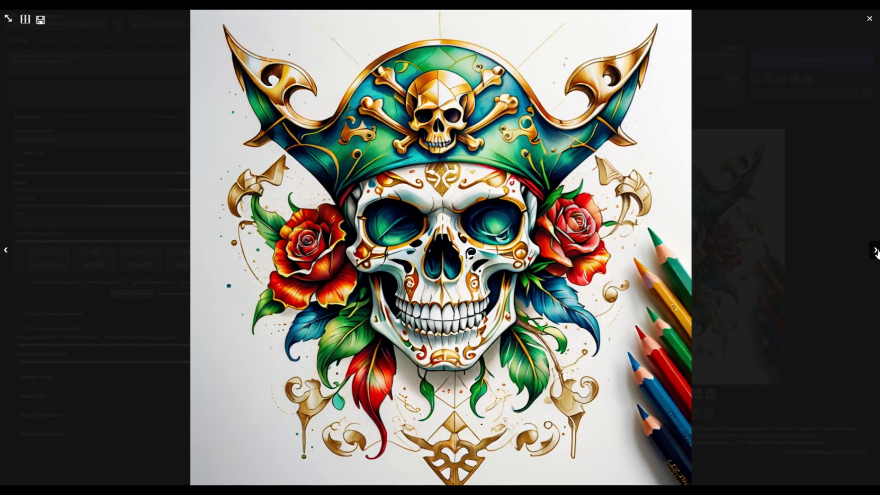
click(875, 251)
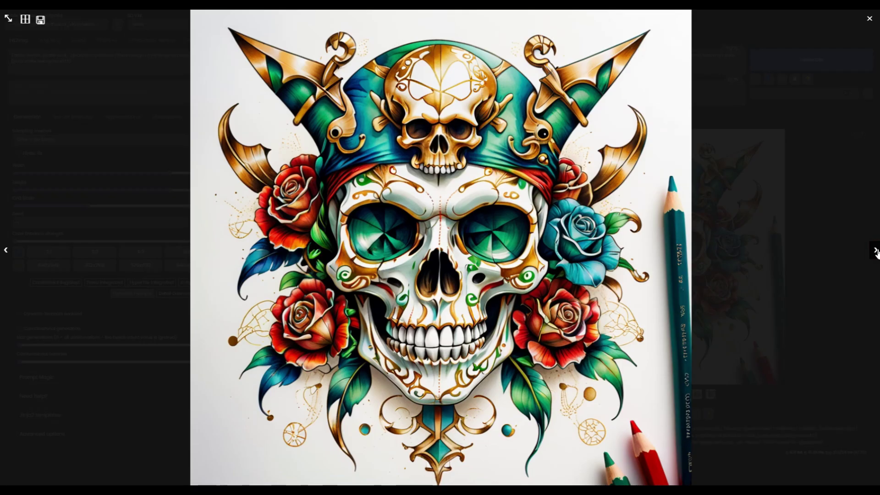
click(875, 251)
click(875, 251)
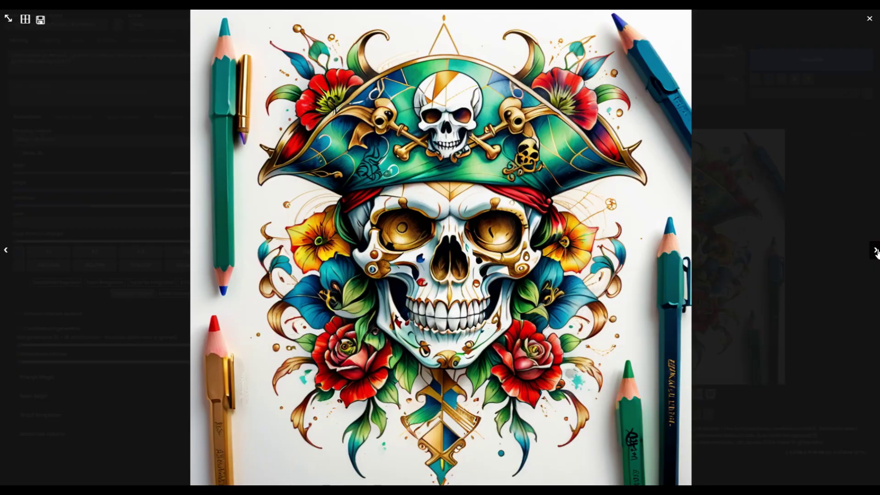
click(875, 251)
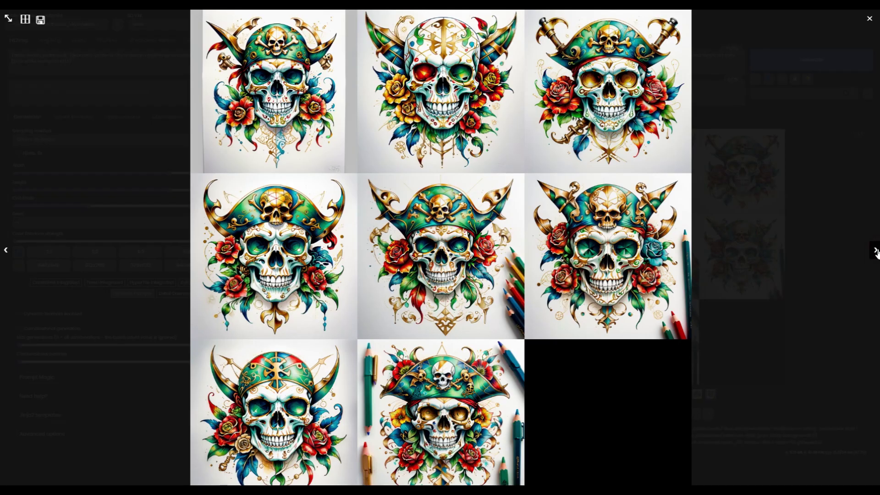
click(824, 242)
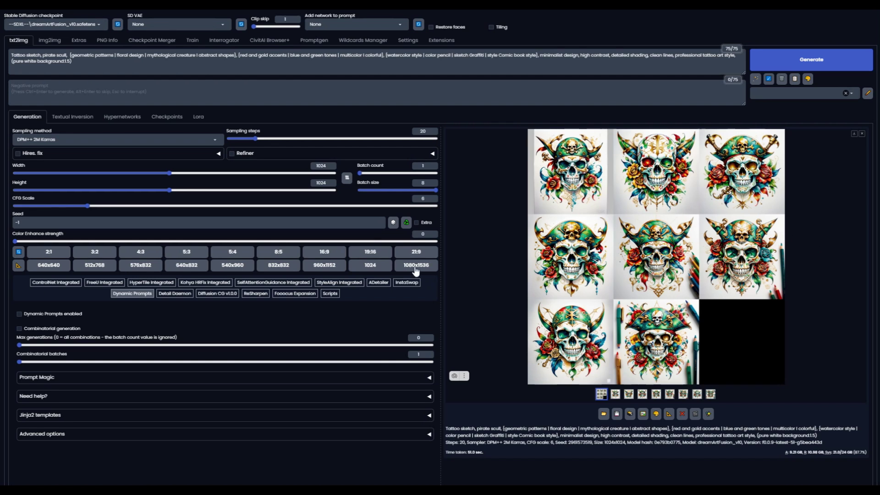
- Re-enable Dynamic Prompts and generate from an expanded prompt that adds alternative groups for skull type, pirate object, composition, visual effect and line detail
click(20, 313)
drag(80, 63, 2, 46)
text(Tattoo sketch, pirate scull {realistic skull | stylized skull | sugar skull | biomechanical skull} {with compass | with anchor | with treasure map | with ship | with parrot}, {geometric patterns | floral design | mythological creature | abstract shapes}, {red and gold accents | blue and green tones | multicolor | colorful}, {watercolor style | color pencil | sketch Graffiti | style Comic book style}, minimalist design, {symmetrical design | asymmetrical design | circular composition | triangular composition}, {with smoke effect | with splatter effect | with glitch effect | with double exposure}, high contrast, detailed shading, clean lines, {highly detailed | simple and clean | intricate linework | bold outlines}, professional tattoo art style, (pure white background:1.5))
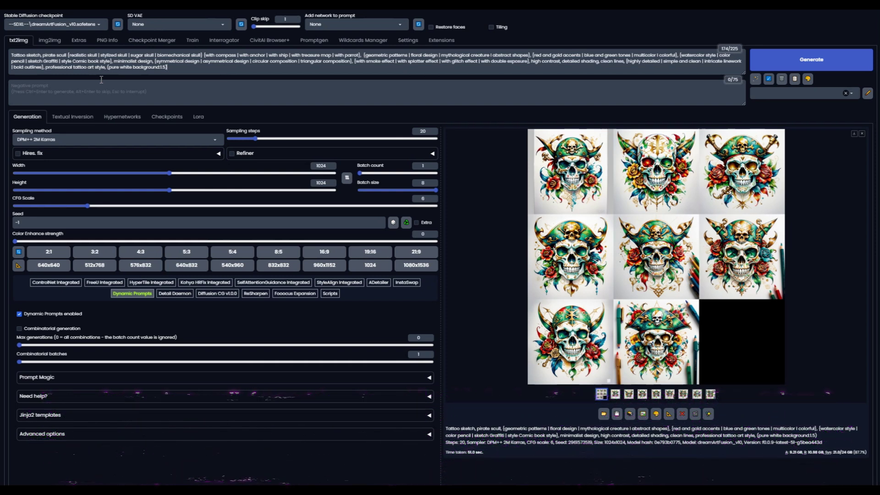
click(797, 66)
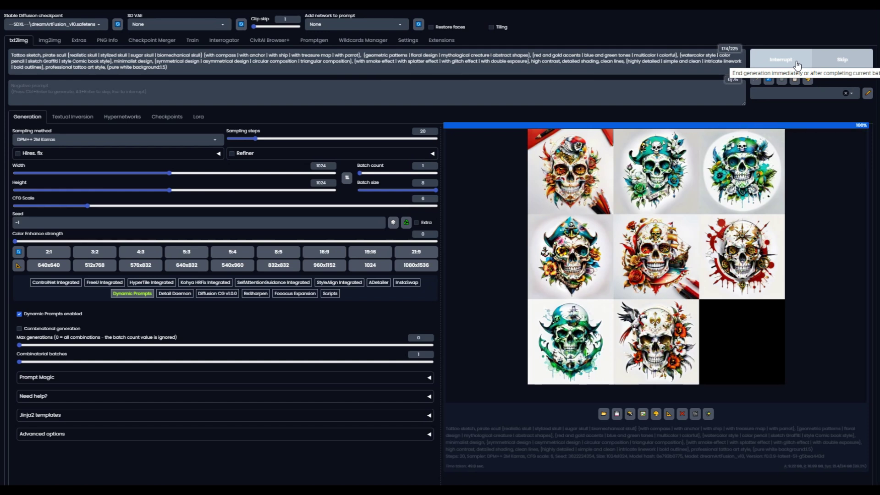
- Examine the skull images from the expanded prompt one by one at full size, and close the preview
click(738, 223)
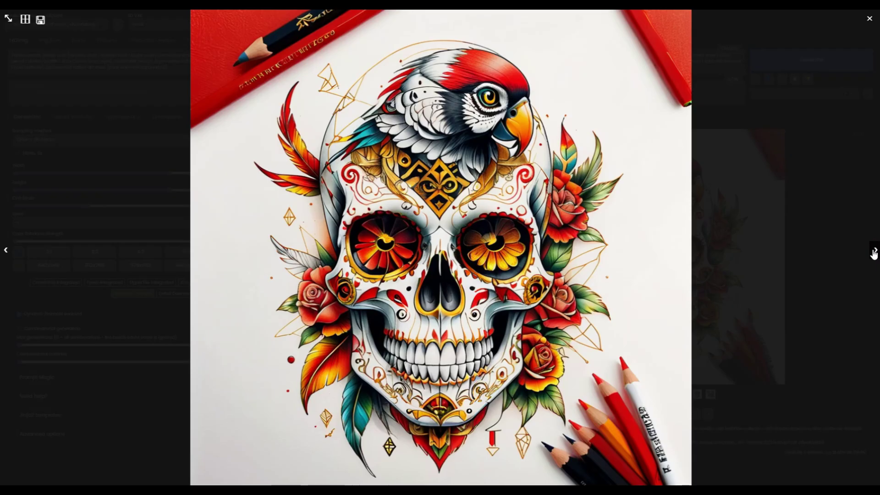
click(875, 251)
click(874, 251)
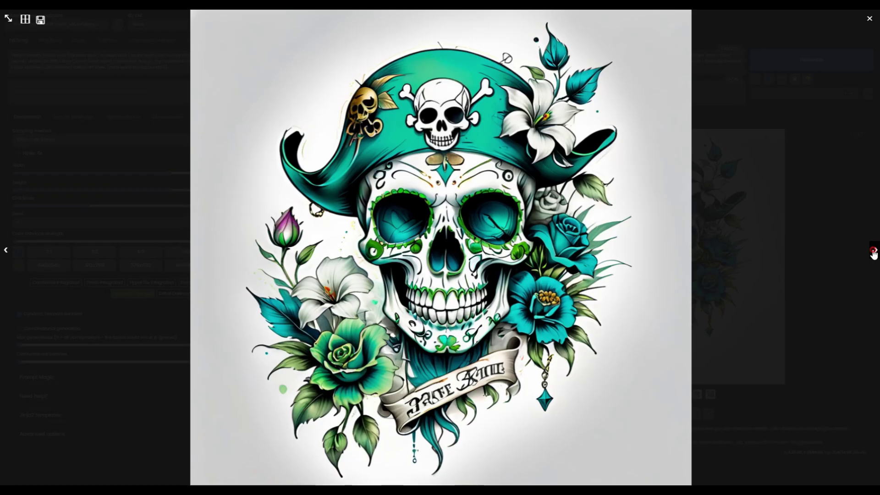
click(874, 251)
click(874, 251)
click(873, 251)
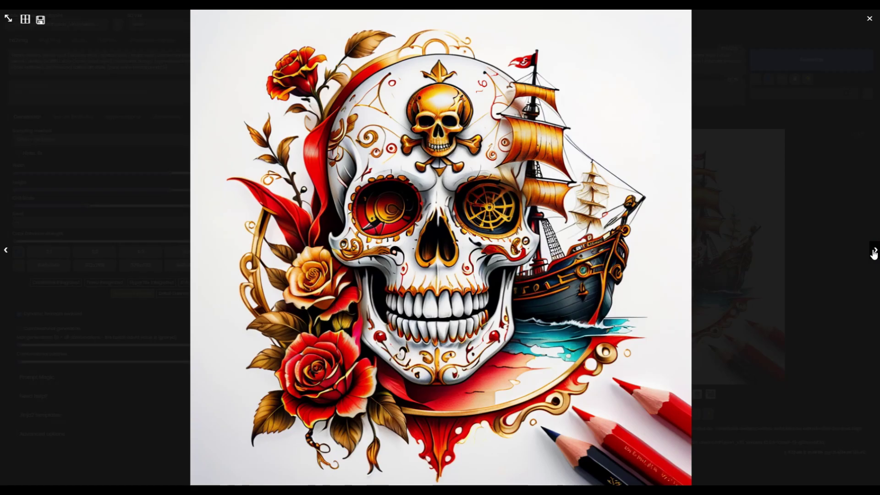
click(873, 251)
click(874, 251)
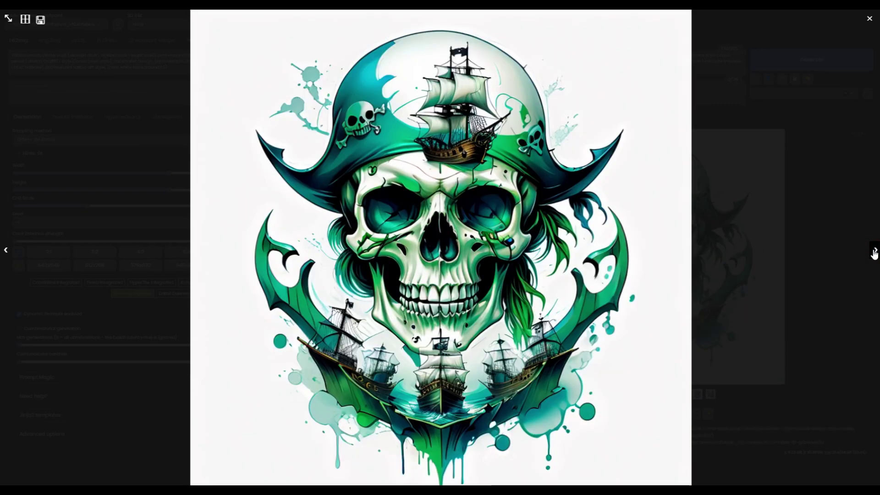
click(874, 251)
click(874, 252)
click(874, 251)
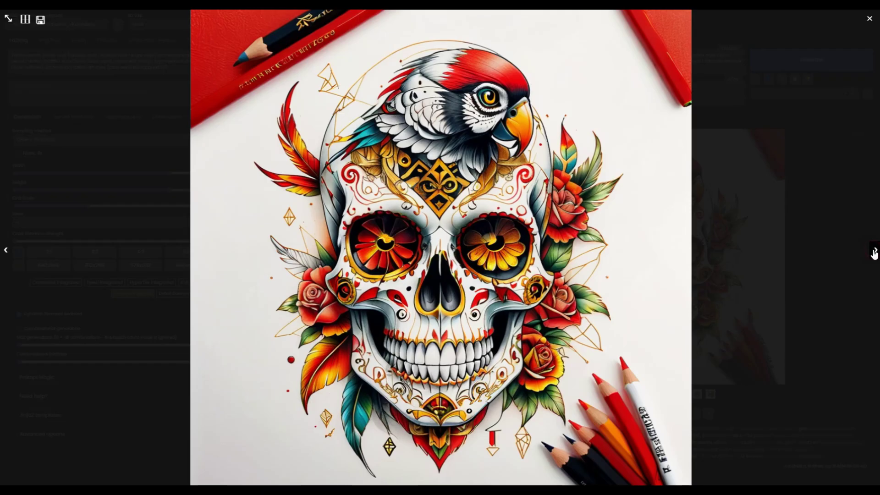
click(844, 261)
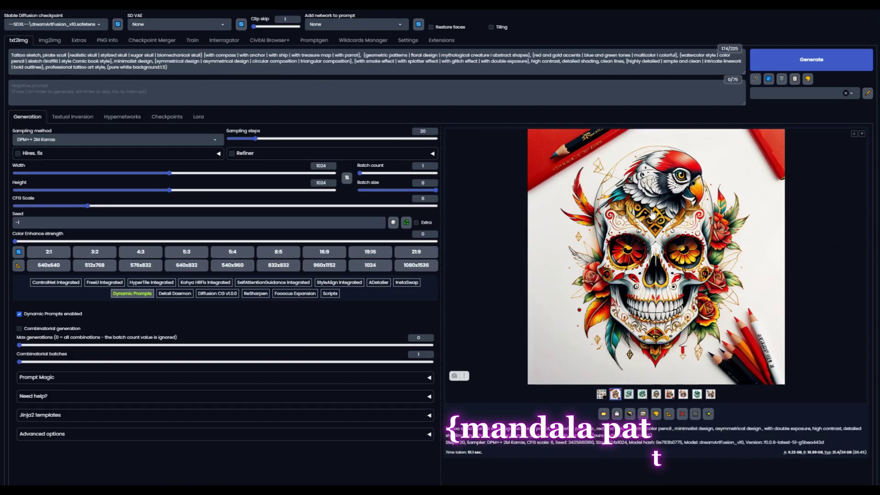
- Insert "{mandala patterns | tribal designs | celtic knots | geometric ornaments | floral motifs}," before the geometric patterns group in the prompt and generate the images
click(363, 55)
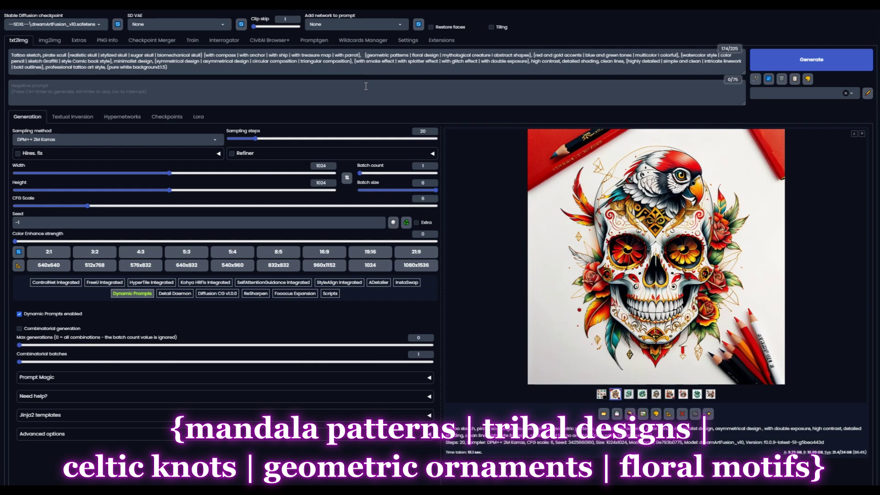
text({mandala patterns | tribal designs | celtic knots | geometric ornaments | floral motifs})
text(,)
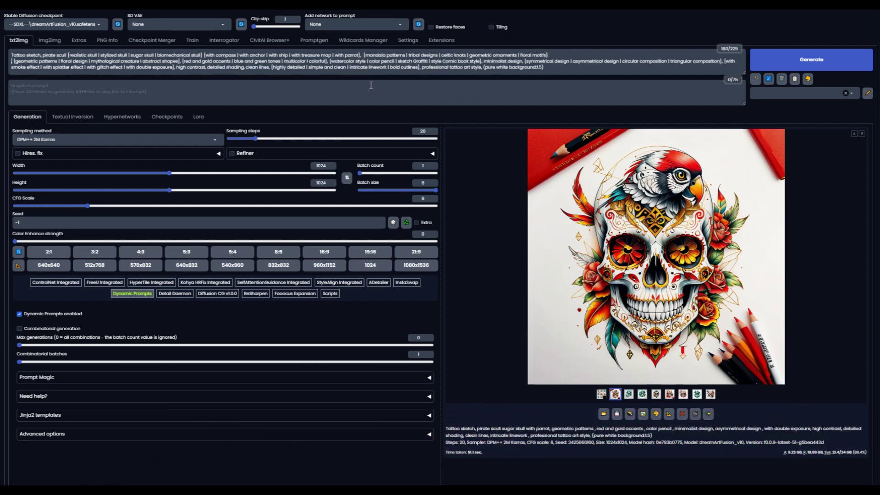
key(BackSpace)
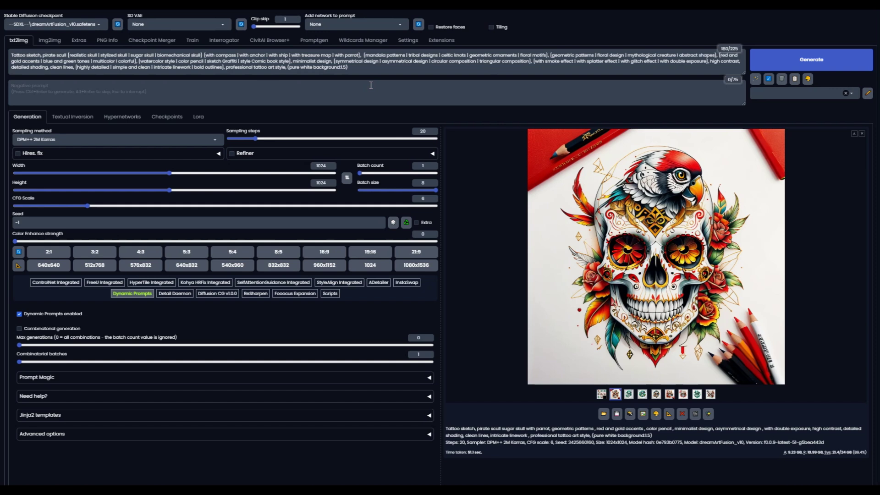
click(762, 61)
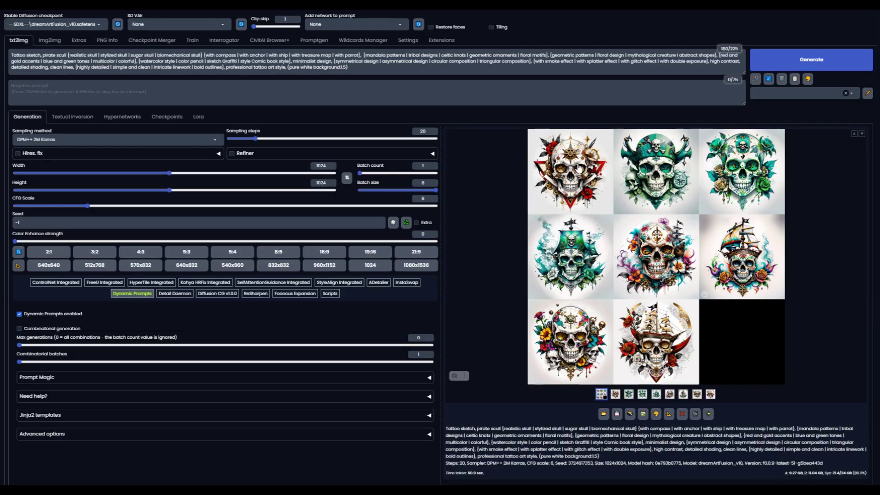
- Examine the skull images generated with the ornament group one by one at full size, and close the preview
click(662, 191)
click(873, 250)
click(873, 250)
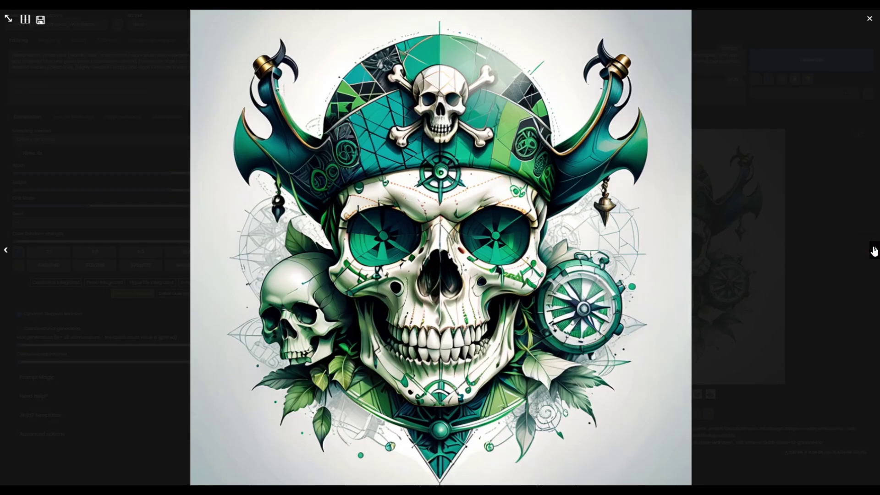
click(874, 250)
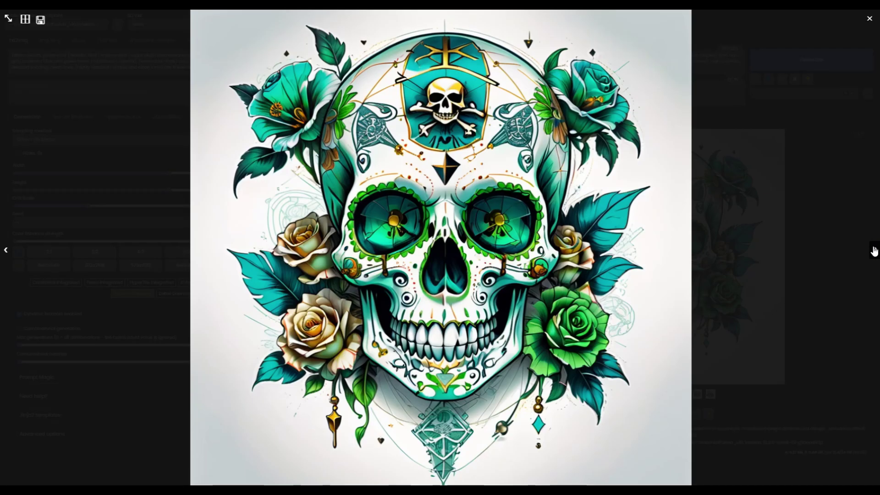
click(874, 250)
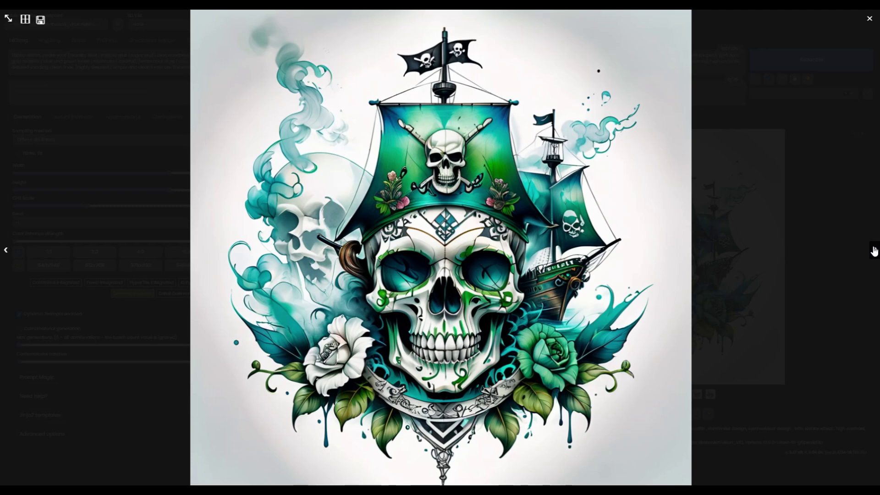
click(873, 250)
click(874, 250)
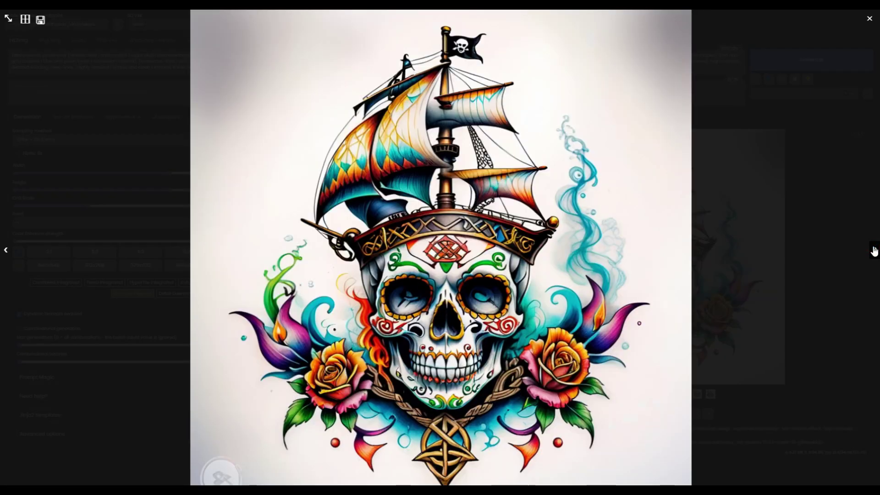
click(873, 250)
click(874, 250)
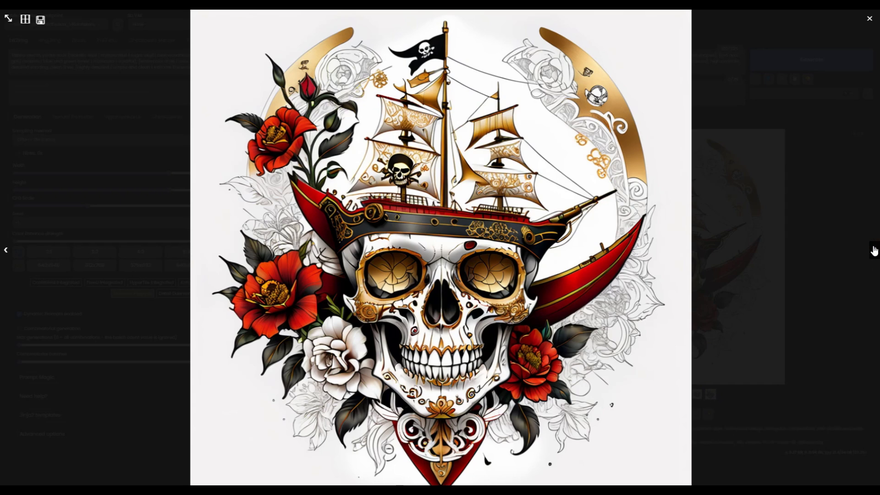
click(873, 250)
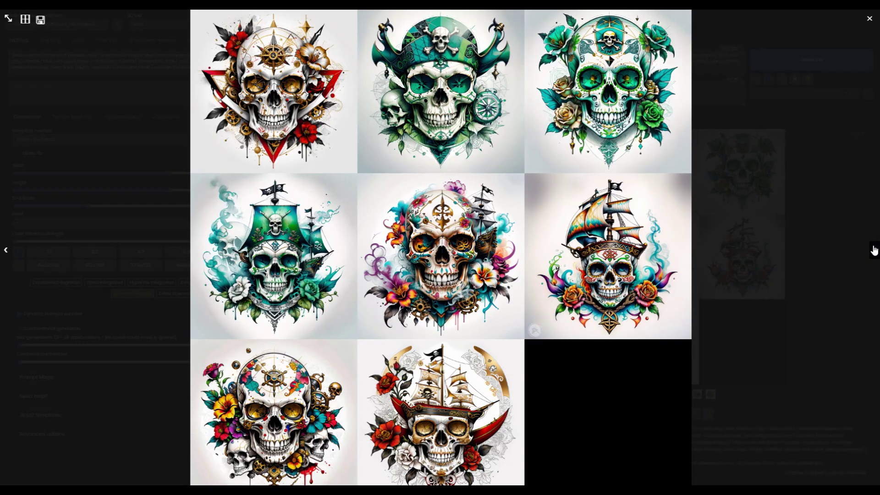
click(830, 241)
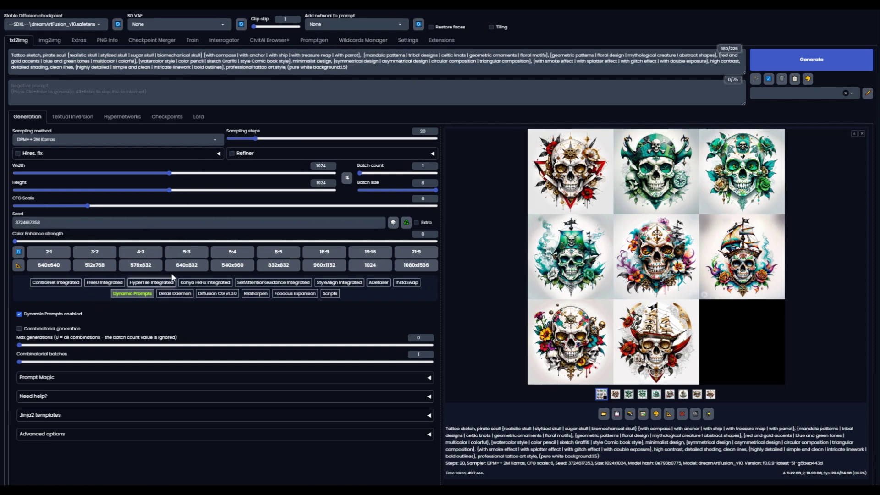
- Load the list of available extensions, search it for "dynamic prompts", and return to text-to-image generation
click(442, 42)
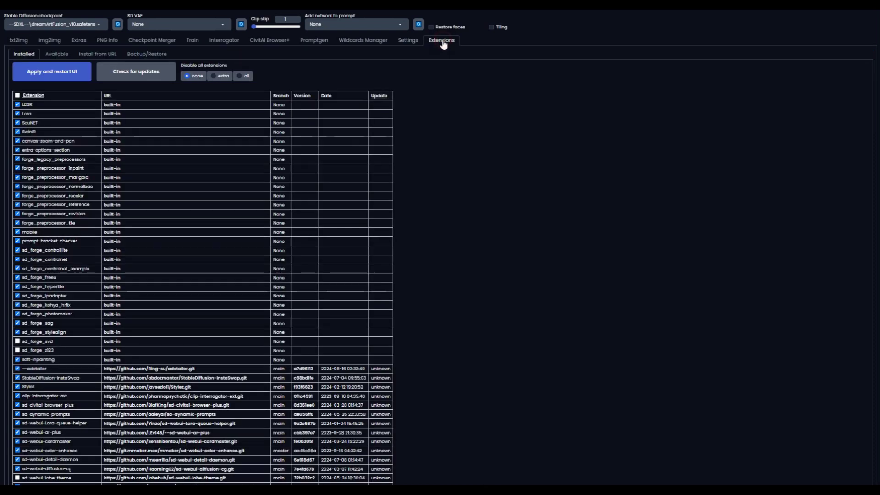
click(57, 54)
click(58, 75)
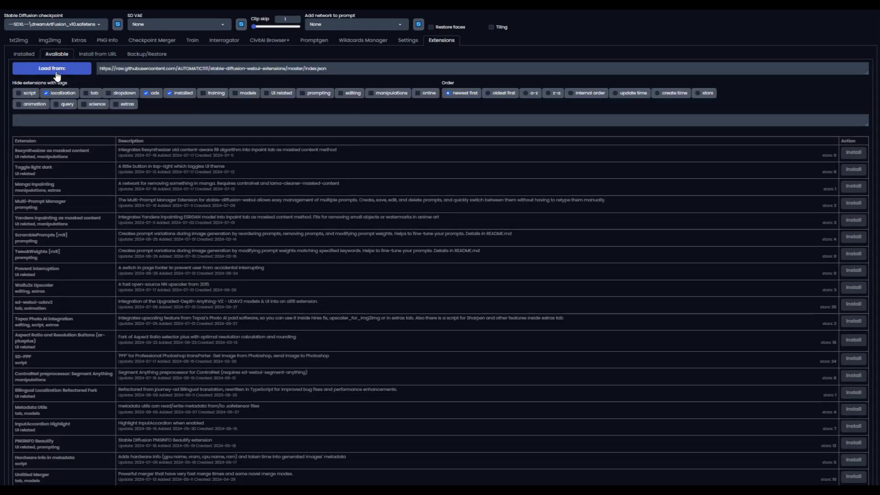
click(26, 121)
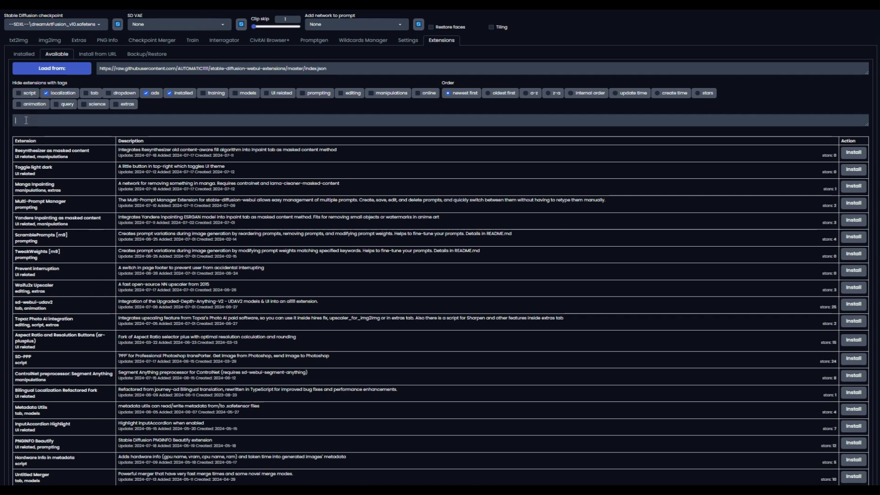
text(dynamic prompts)
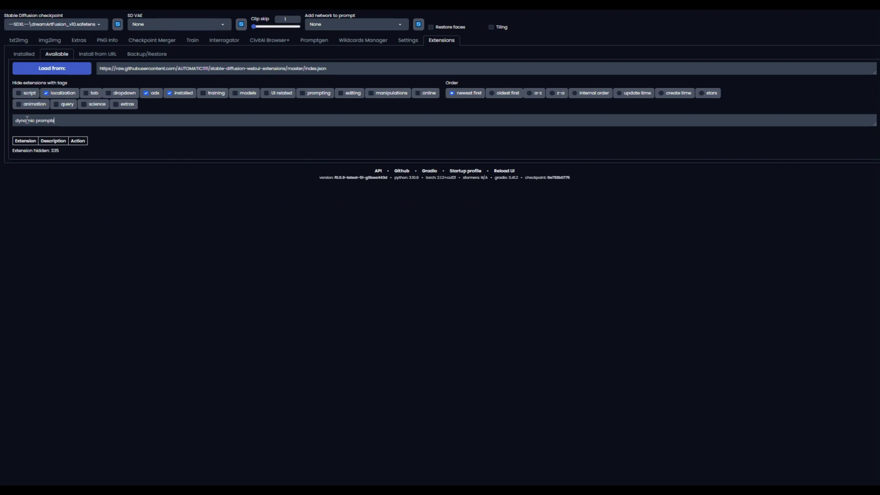
click(19, 41)
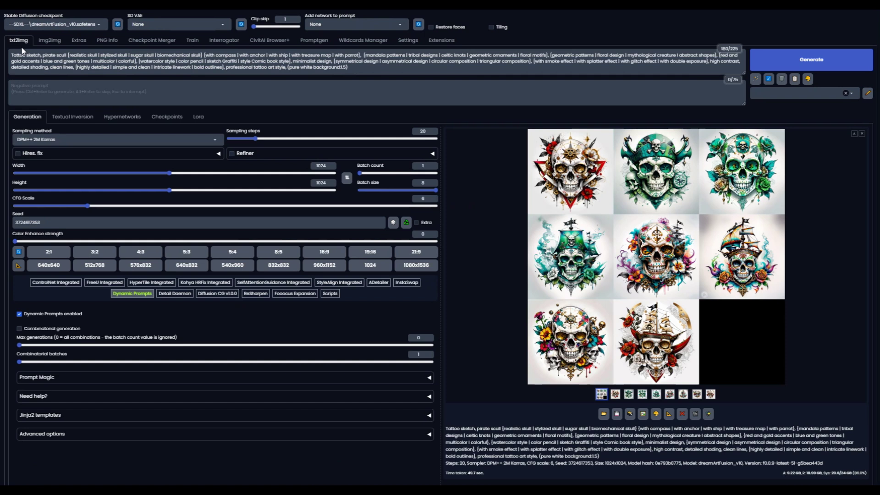
- Switch to the file explorer, open Tattoo.txt in the wildcards folder to read its word list, and close it
key(alt+Tab)
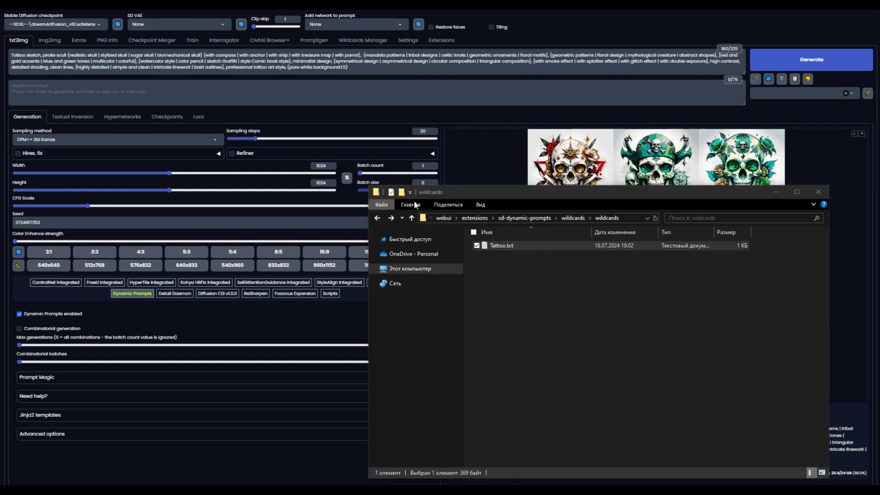
click(504, 246)
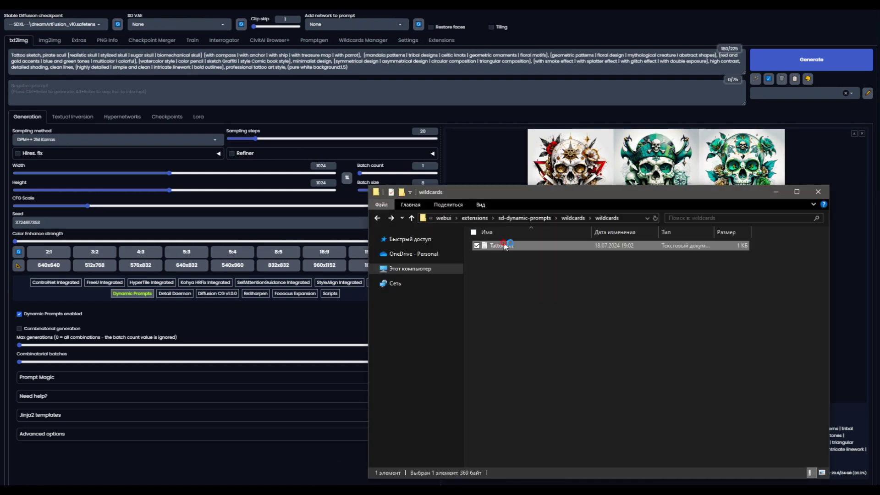
double_click(504, 246)
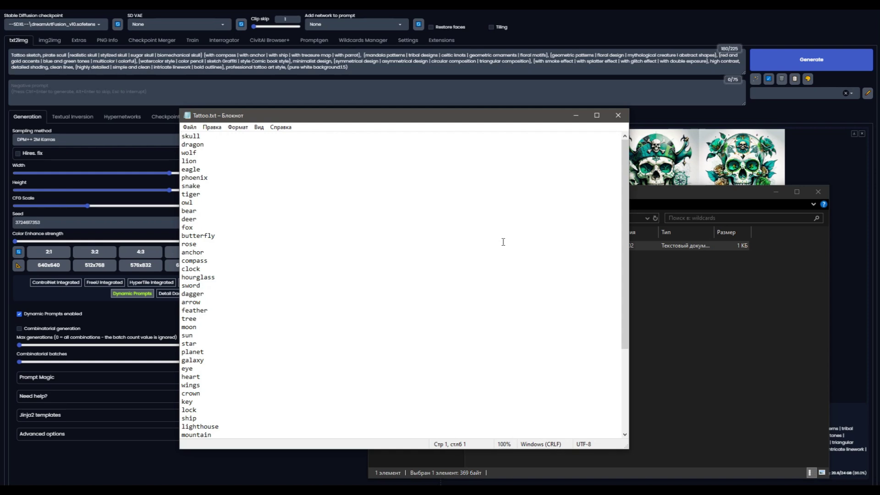
click(618, 116)
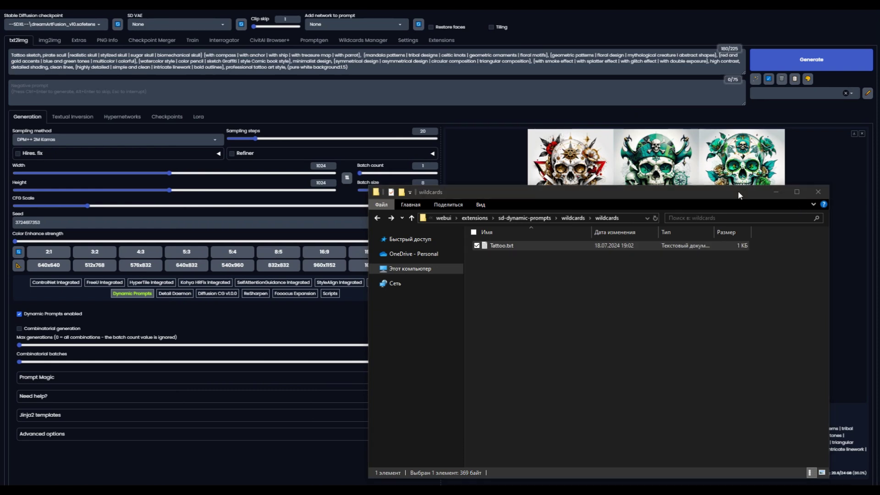
- Browse from the webui folder to extensions\sd-dynamic-prompts\wildcards\wildcards to locate Tattoo.txt, and close the explorer window
click(443, 218)
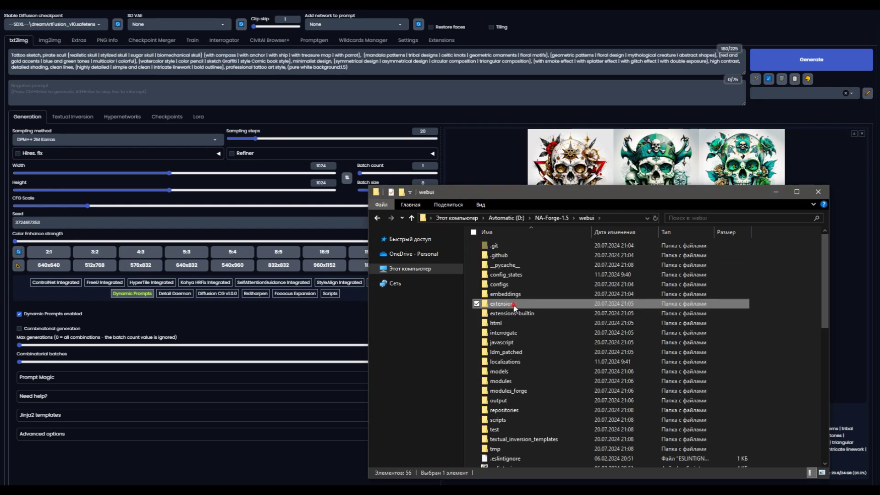
double_click(514, 304)
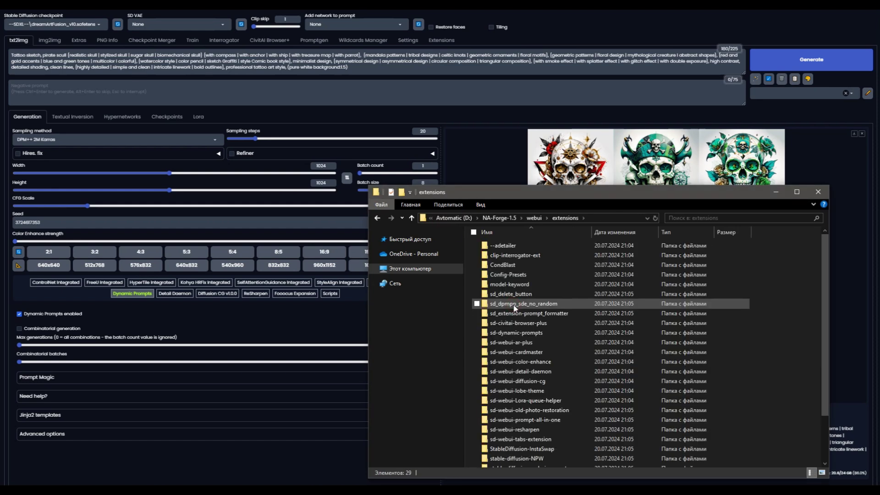
double_click(511, 333)
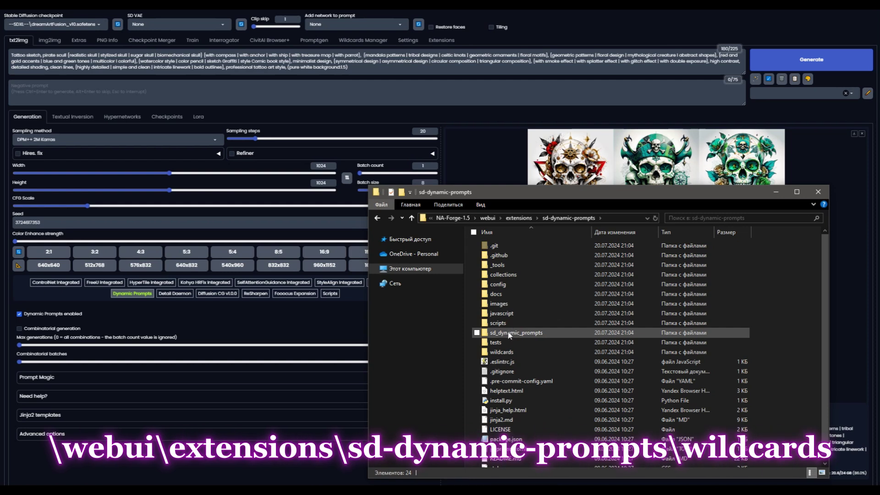
double_click(510, 352)
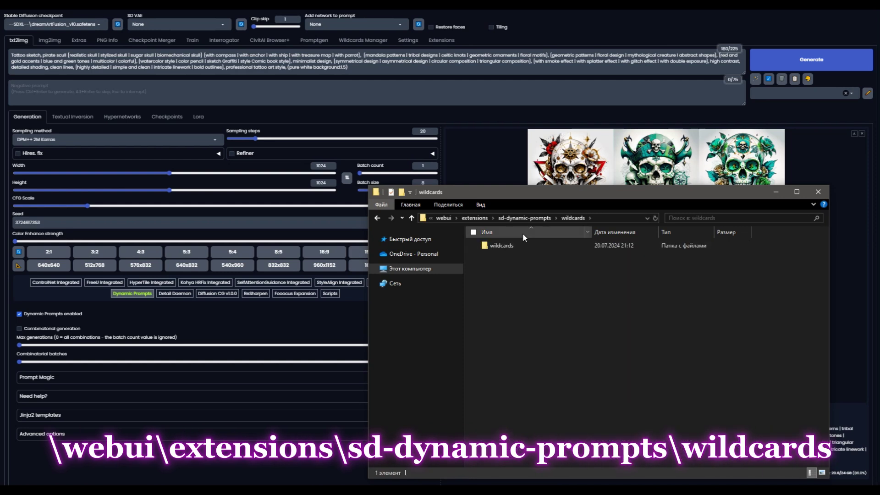
double_click(523, 246)
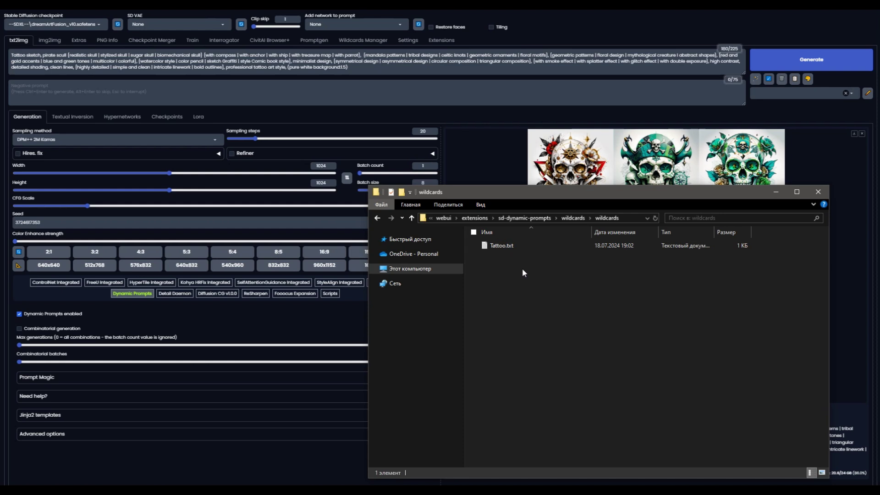
click(813, 192)
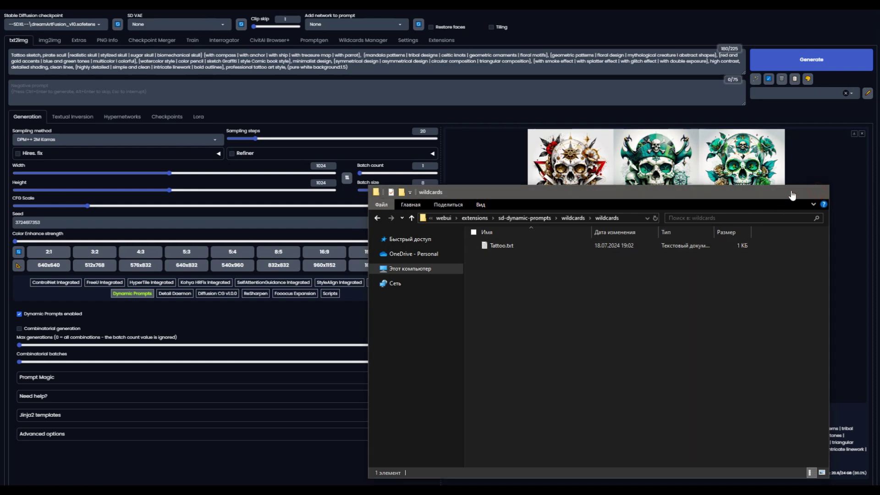
- Load the Tattoo/tattoo wildcard in the Wildcards Manager and copy its reference __Tattoo/tattoo__
click(364, 41)
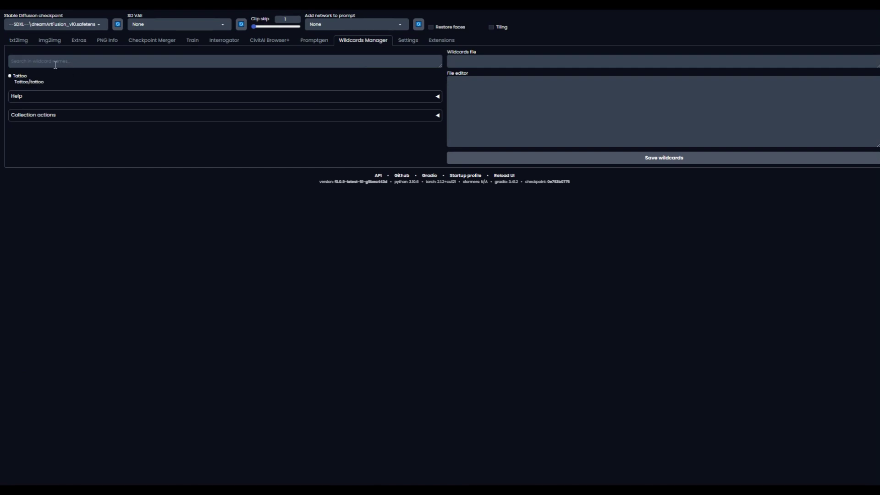
click(37, 115)
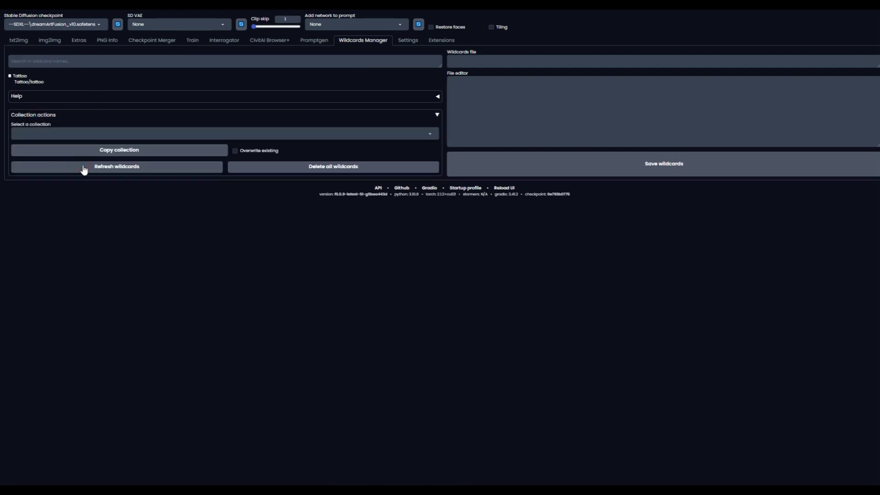
click(23, 76)
click(31, 83)
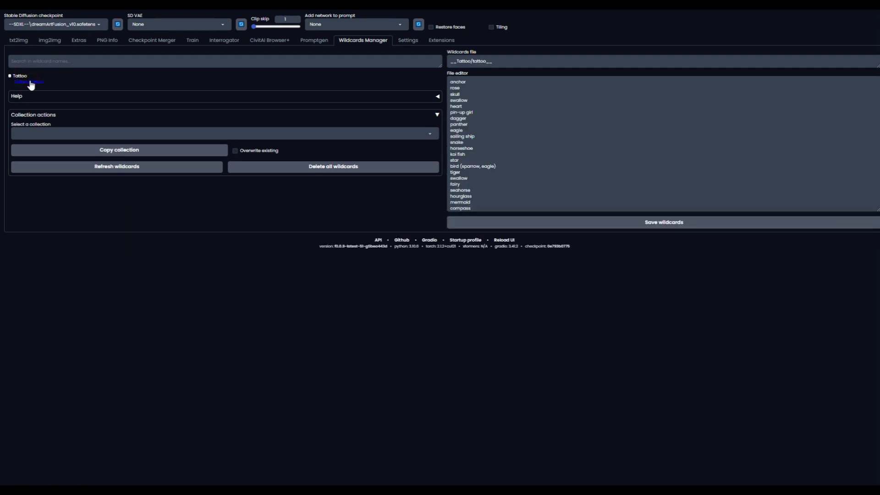
drag(504, 58, 448, 60)
key(ctrl+c)
click(459, 53)
- Replace the pirate skull subject and its skull type group in the text-to-image prompt with __Tattoo/tattoo__ and generate the images
click(18, 41)
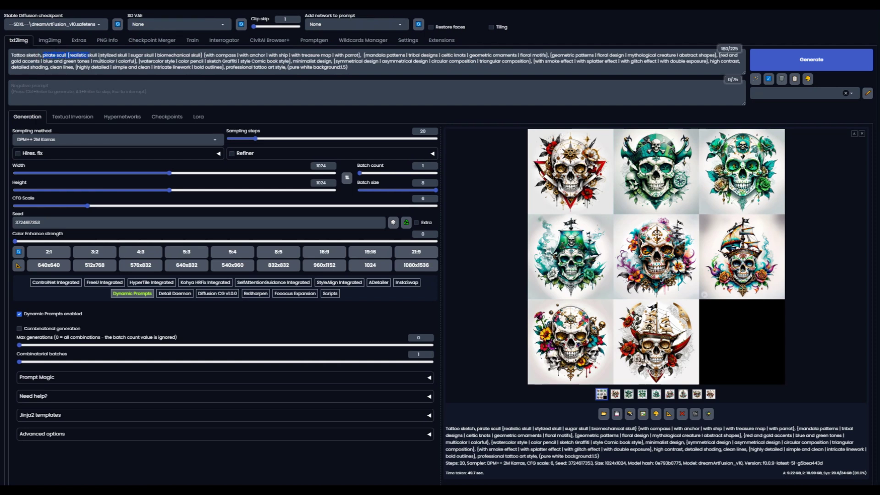
drag(195, 54, 202, 55)
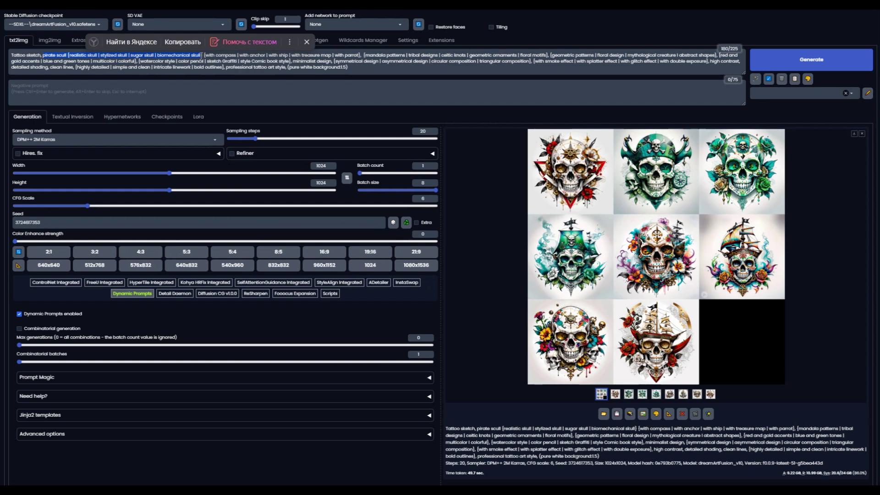
key(ctrl+v)
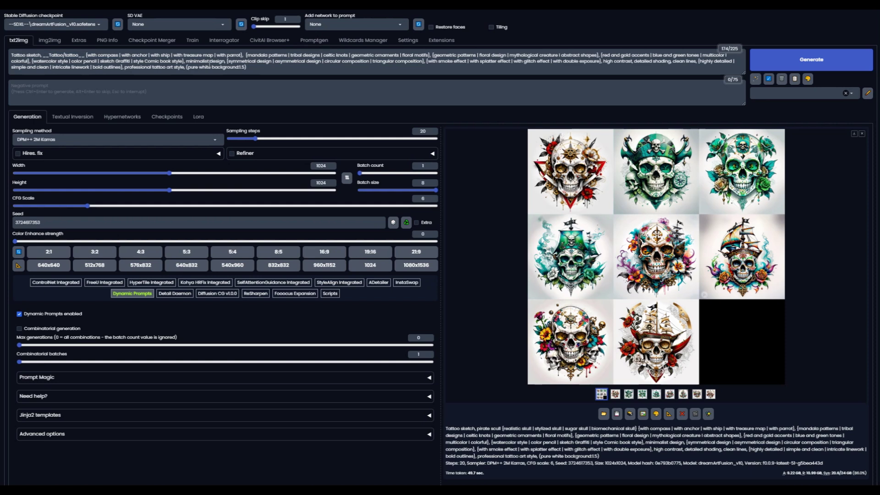
click(779, 65)
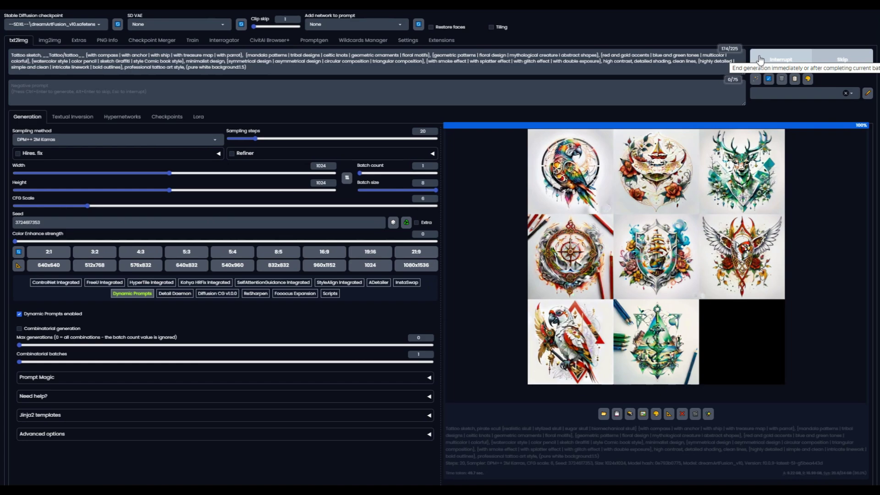
- Examine the tattoo images generated from the wildcard prompt one by one at full size, and close the preview
click(584, 191)
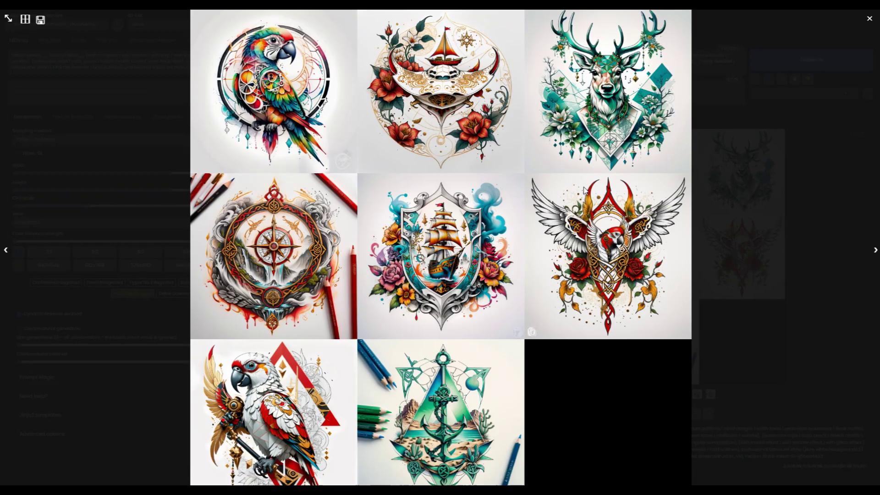
click(873, 254)
click(874, 252)
click(874, 252)
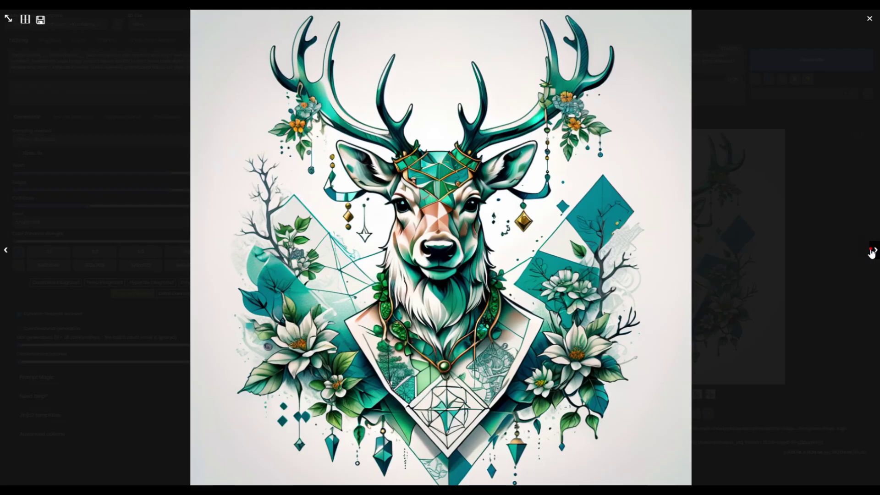
click(871, 252)
key(Escape)
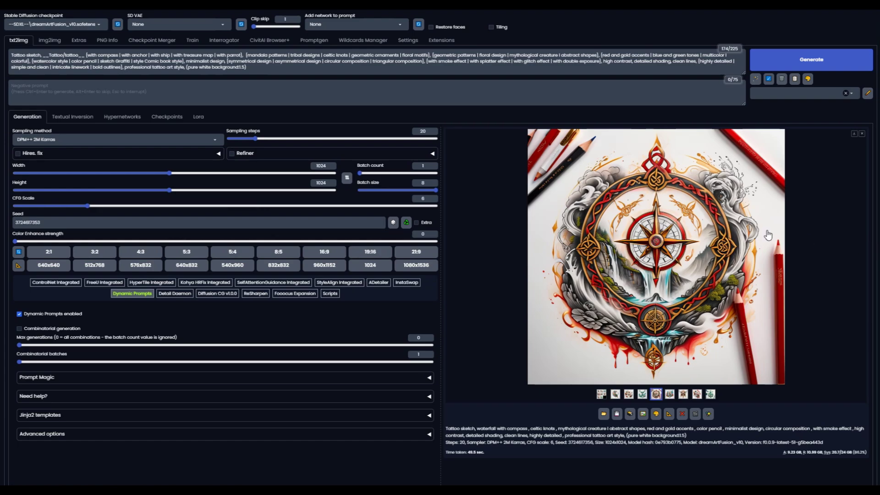
click(768, 235)
click(872, 251)
click(873, 251)
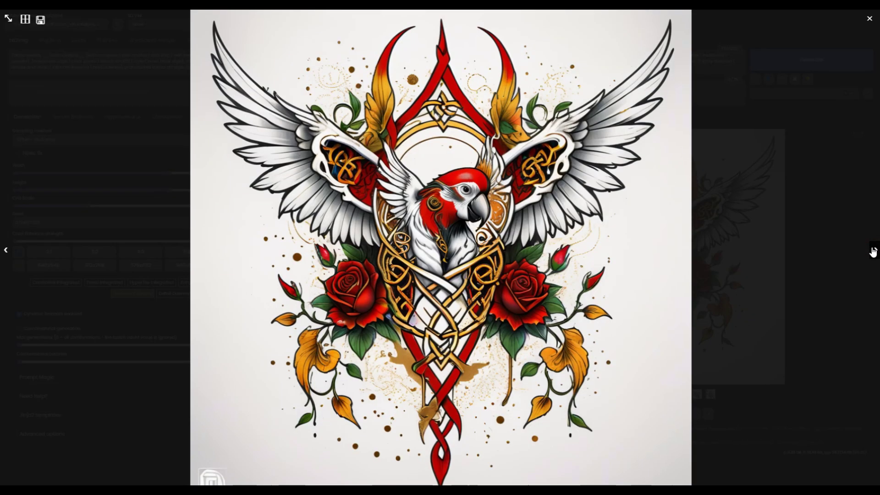
click(873, 252)
click(873, 252)
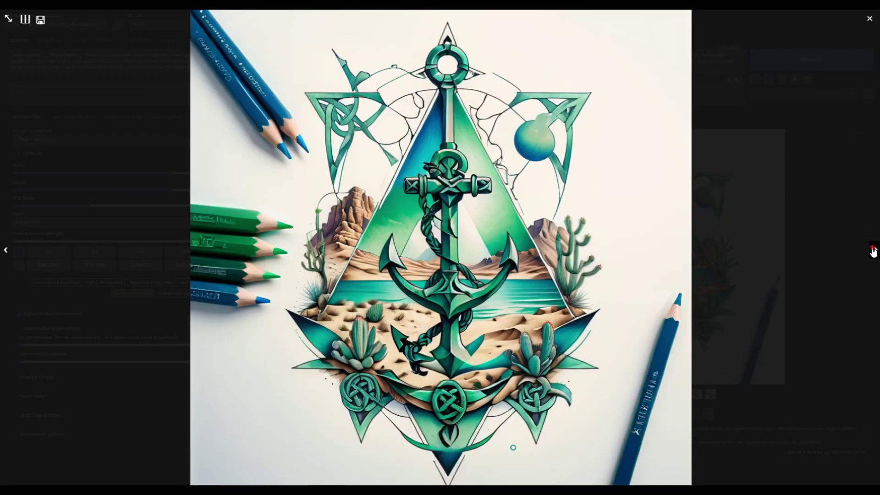
click(873, 251)
click(840, 252)
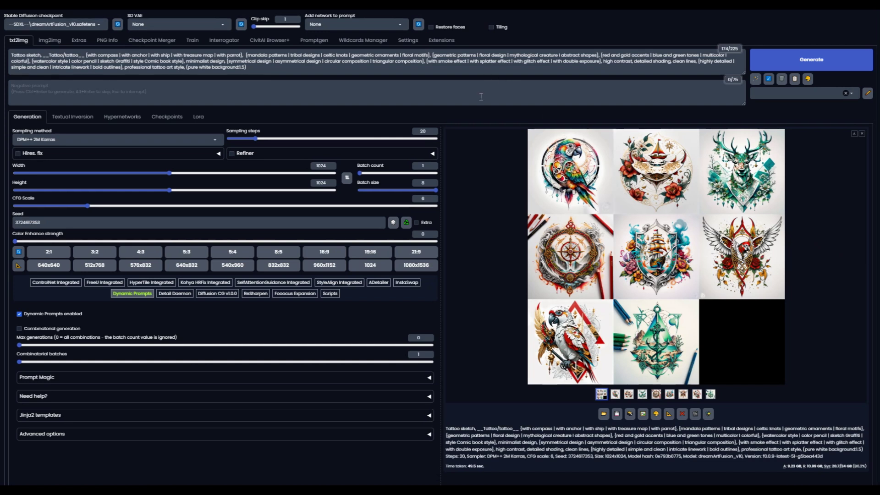
- Paste the copied negative prompt starting "pencils, pens, paper texture, background objects, grunge, noise, blurry lines, fuzzy edges, soft edges" and generate the images again
right_click(452, 94)
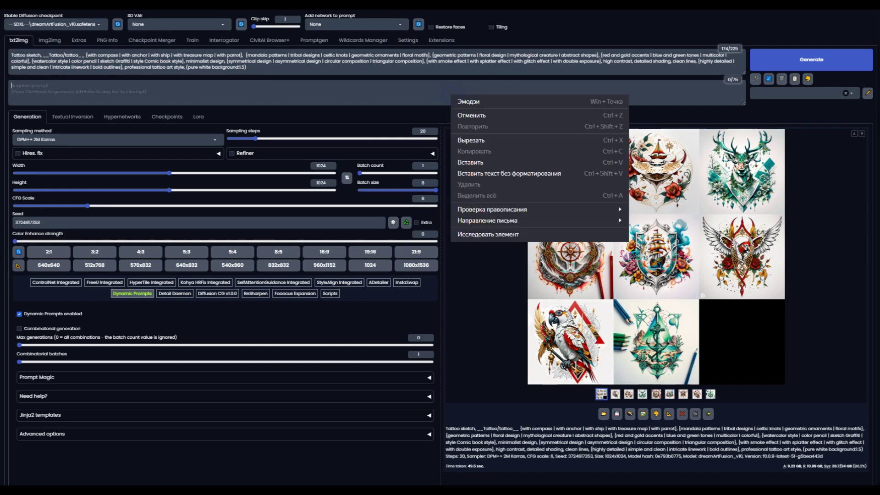
click(477, 164)
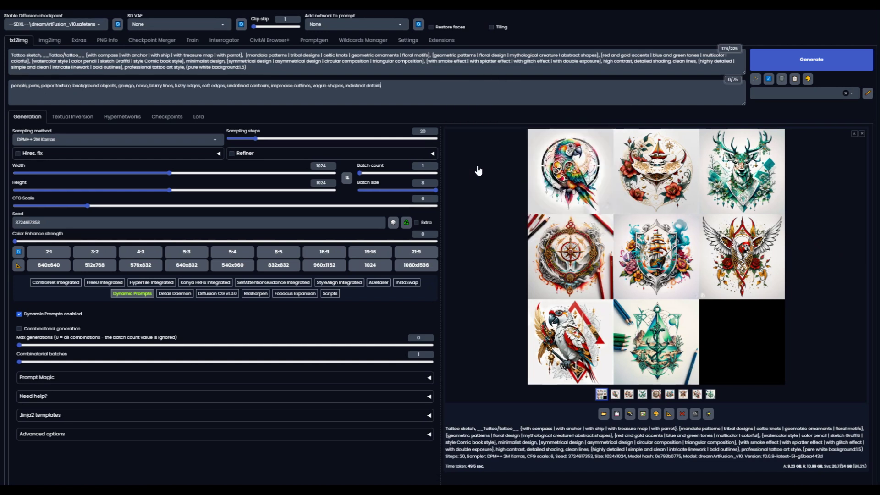
click(839, 66)
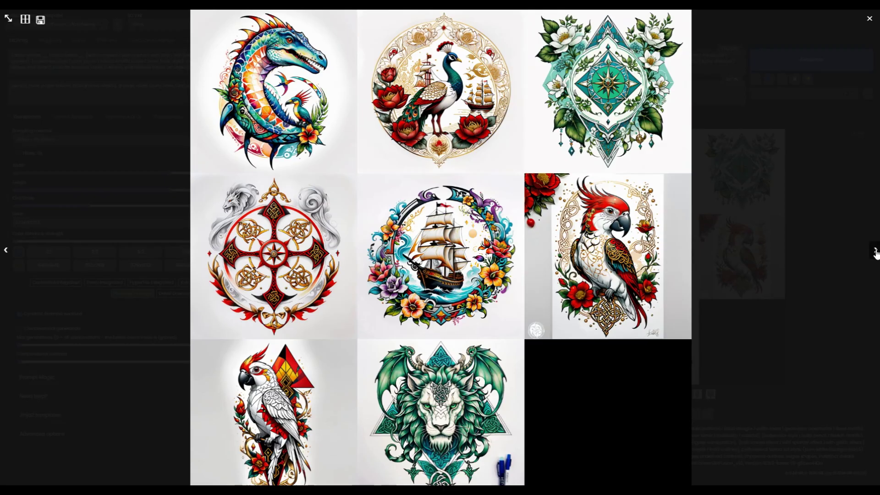
- Examine the tattoo images generated with the negative prompt one by one at full size, and close the preview
click(875, 251)
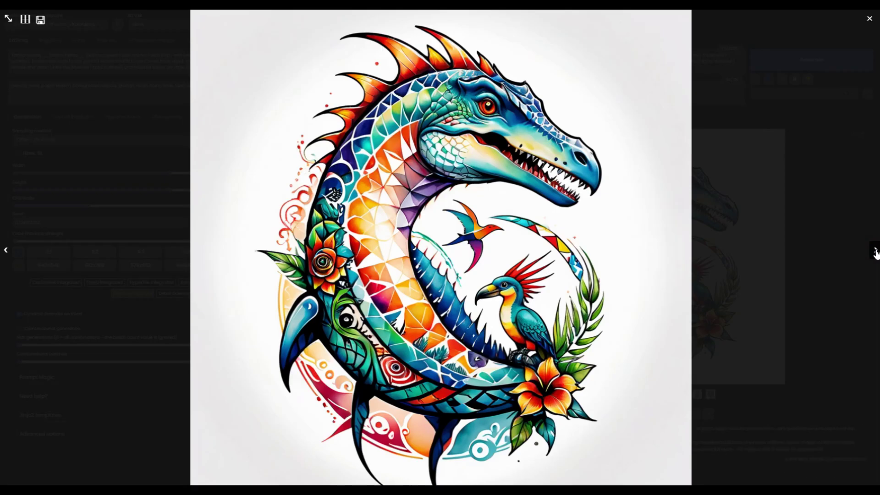
click(876, 252)
click(875, 251)
click(875, 252)
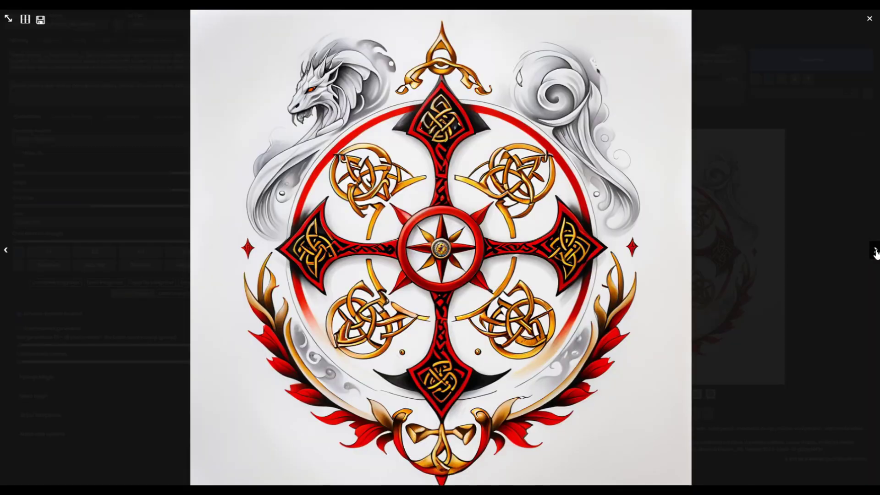
click(875, 252)
click(875, 252)
click(876, 252)
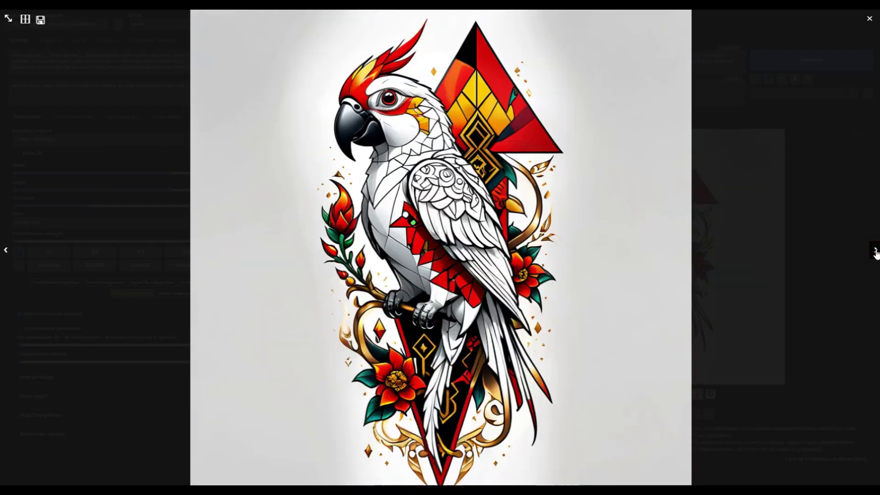
click(876, 252)
click(876, 252)
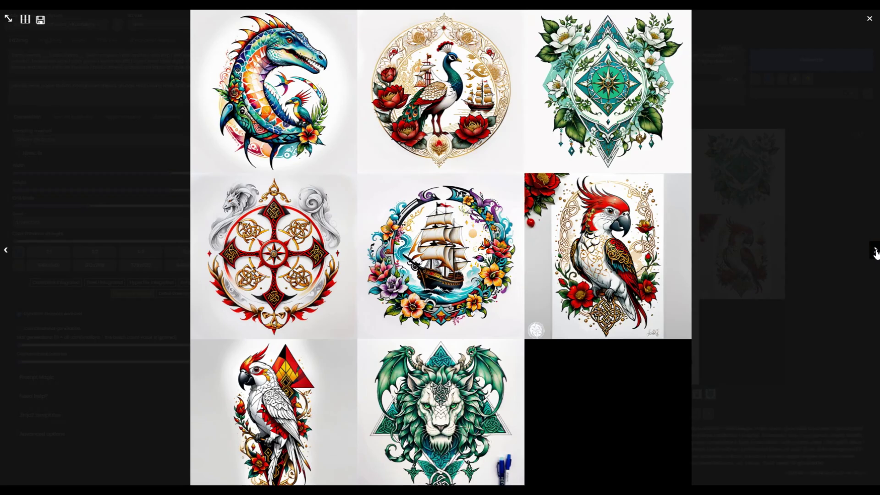
click(810, 245)
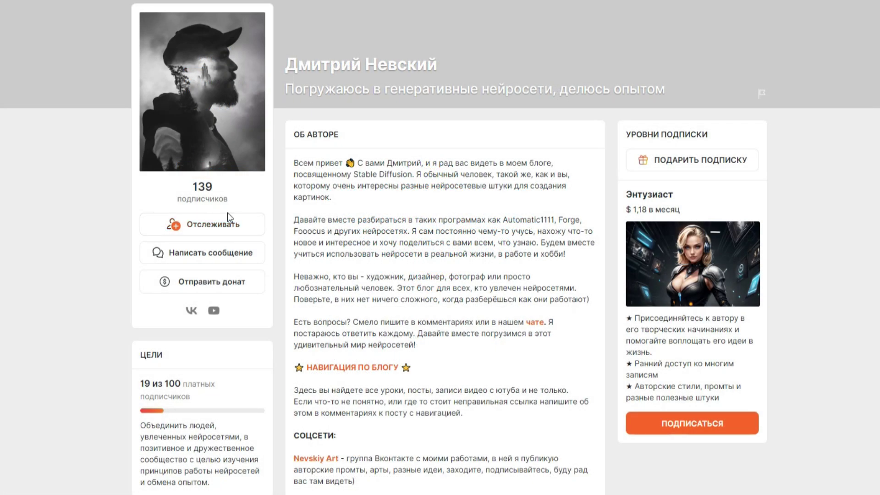
- Follow the author on the Stable Diffusion blog's profile page in the browser
click(226, 223)
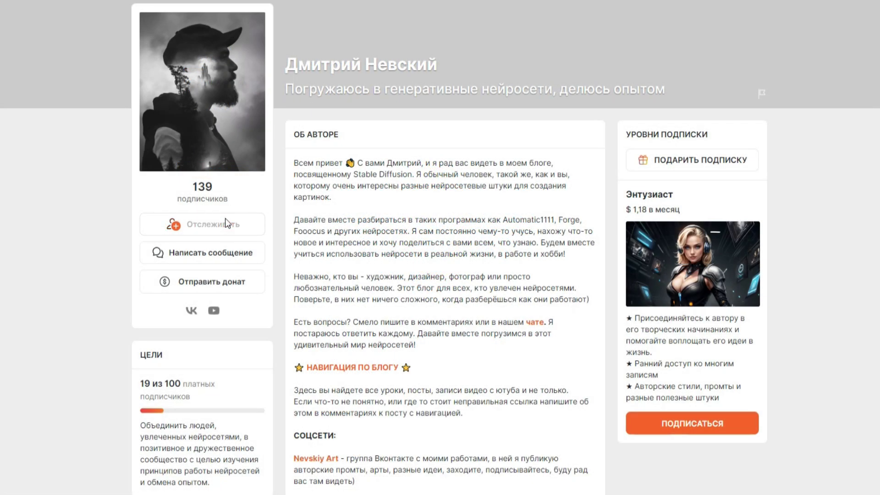